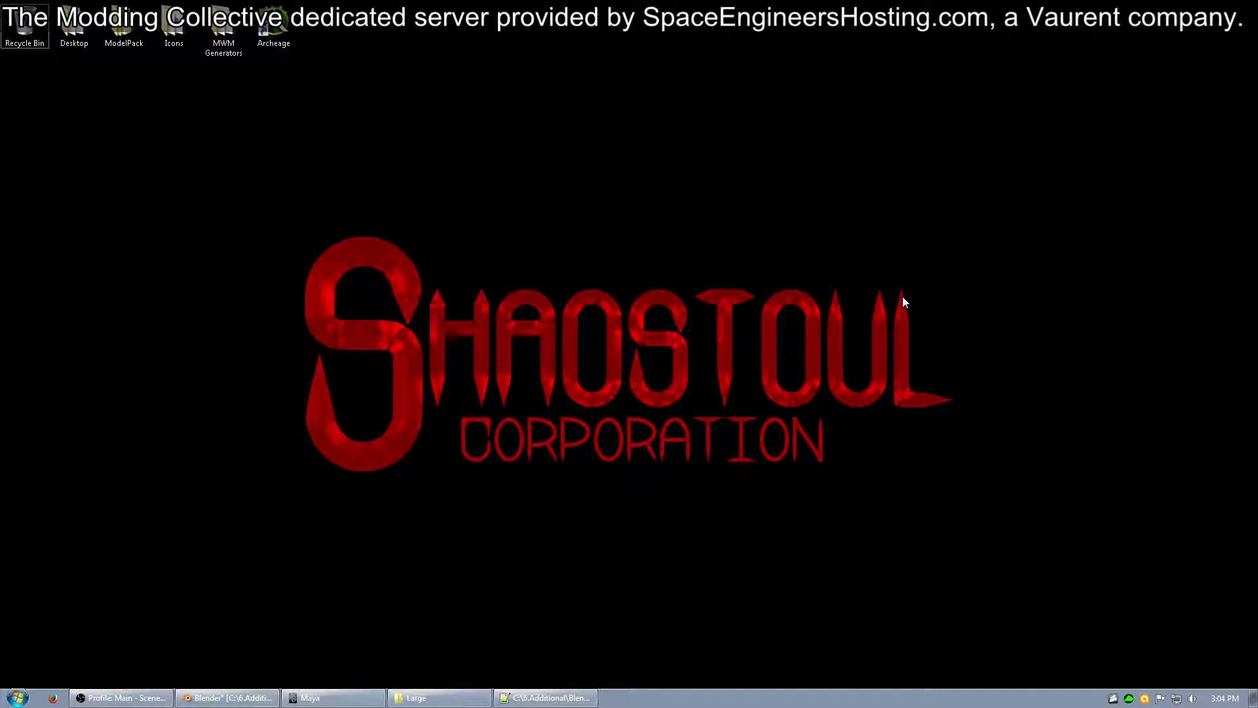
Step: Switch to Blender and examine the turret's base plate, terminal detector, GatlingTurretBase1 empty, rotating base and housing by selecting each in turn
left_click(227, 698)
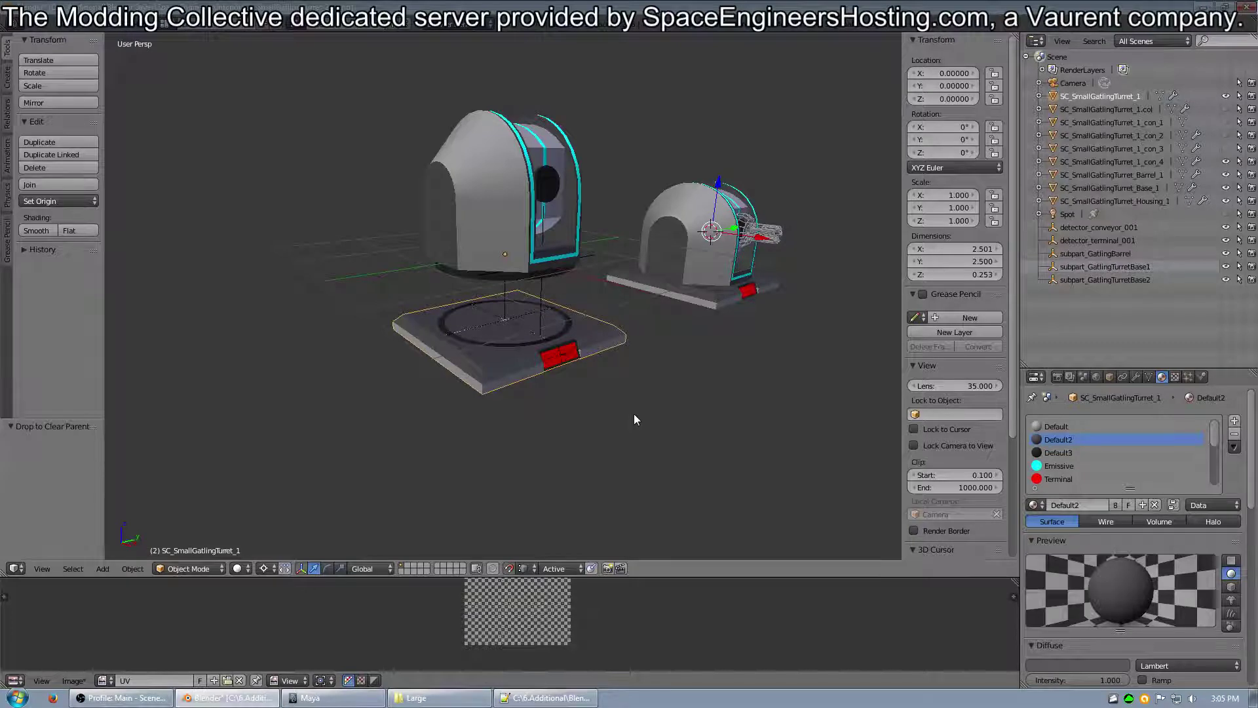
right_click(558, 371)
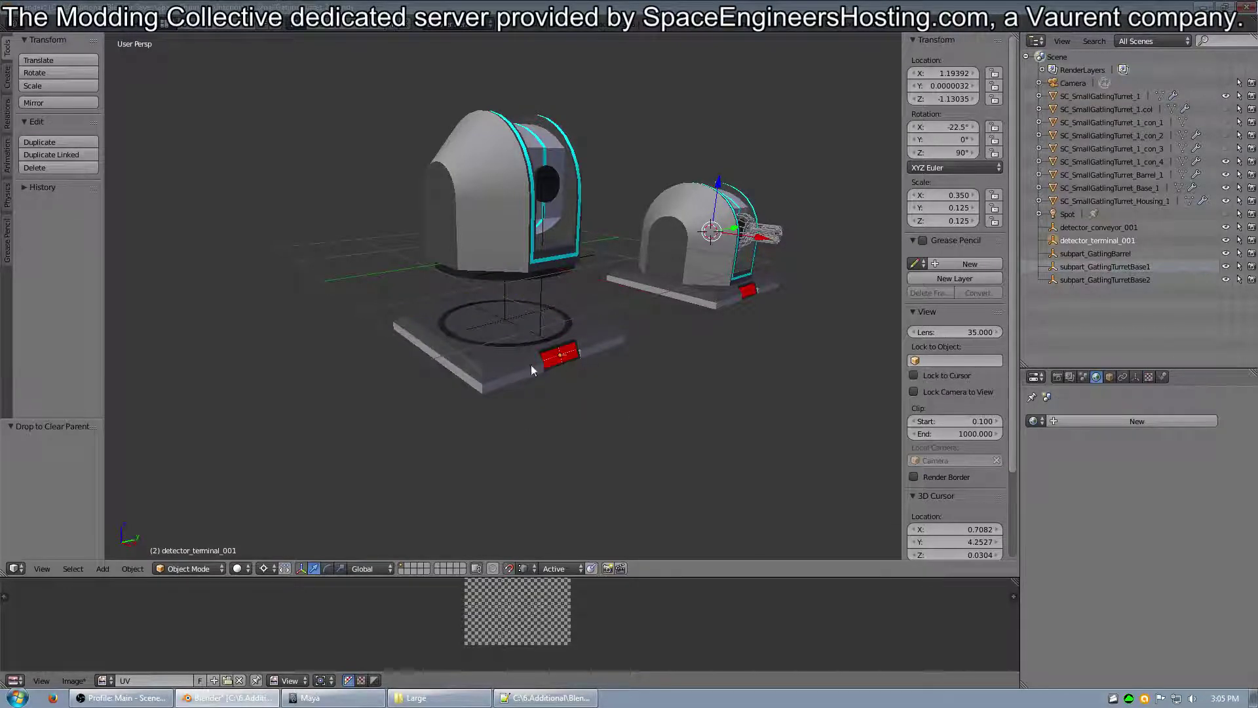
right_click(504, 304)
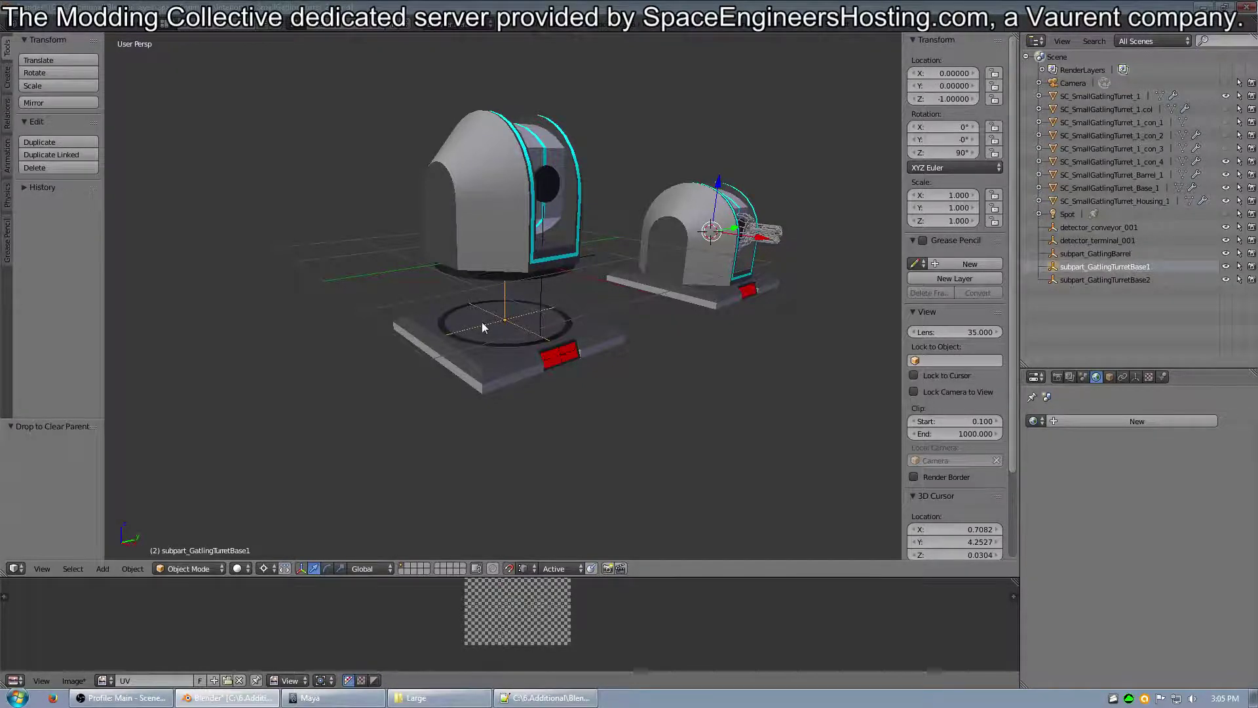
right_click(448, 226)
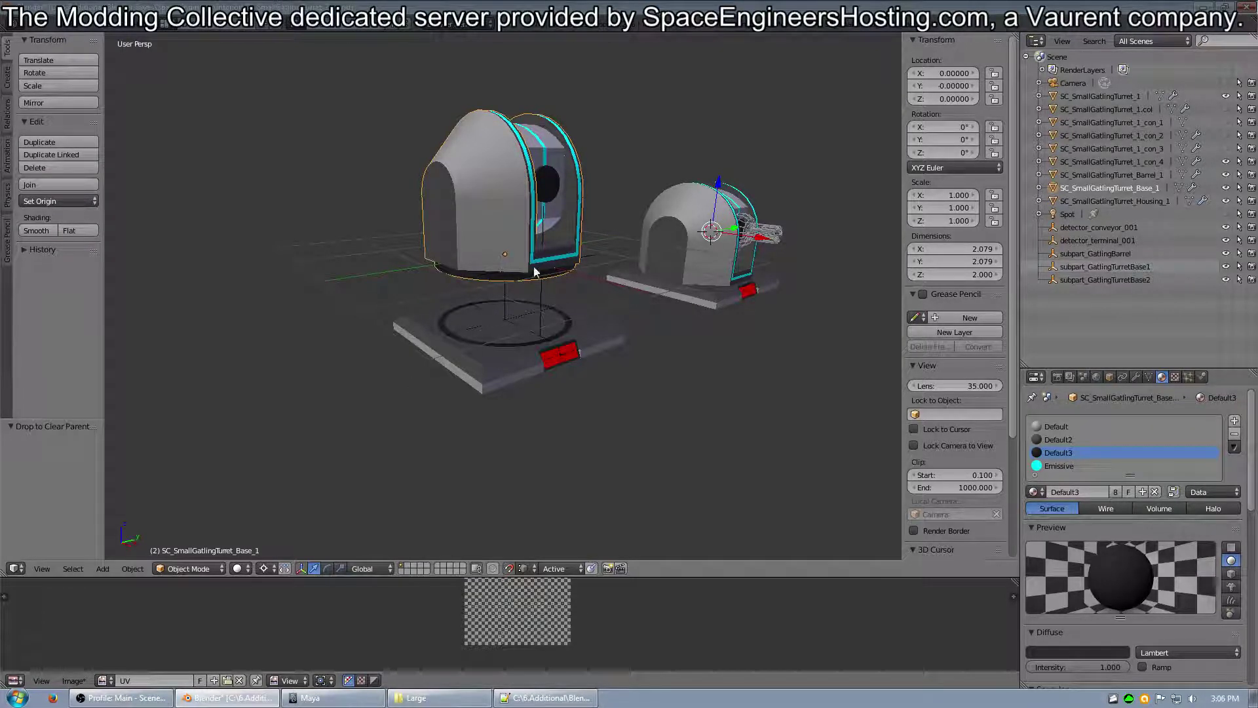
right_click(487, 329)
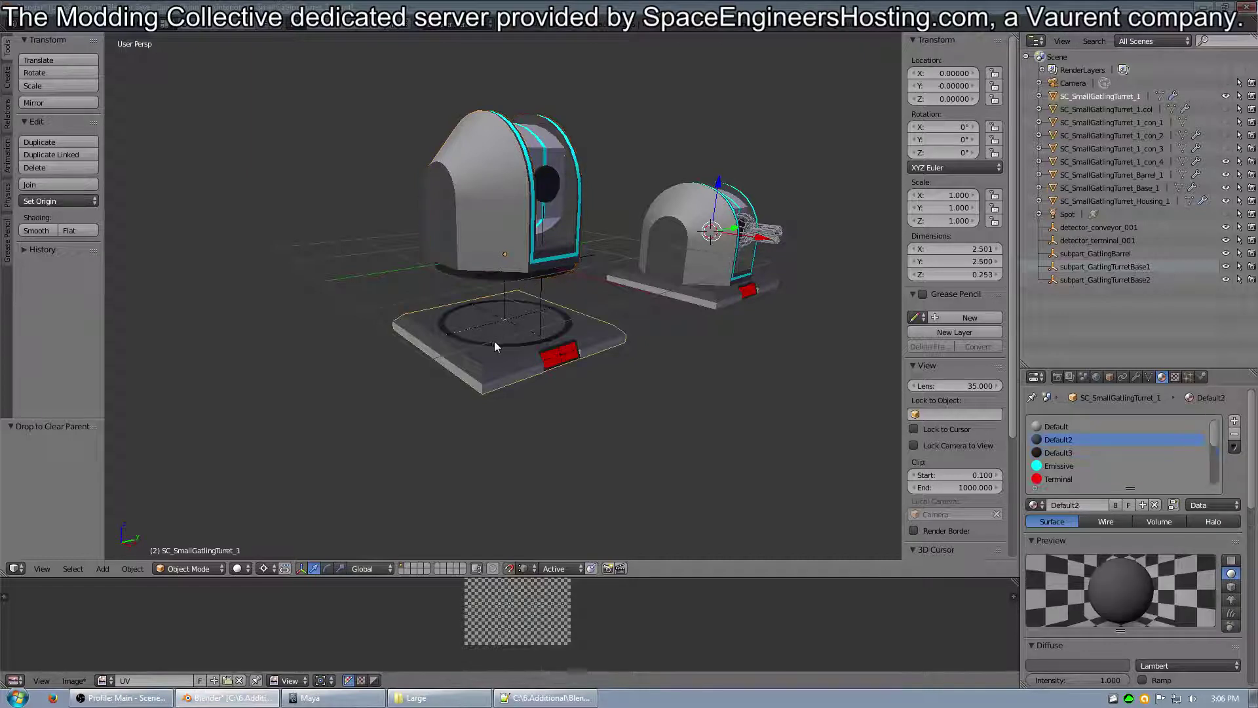
right_click(506, 314)
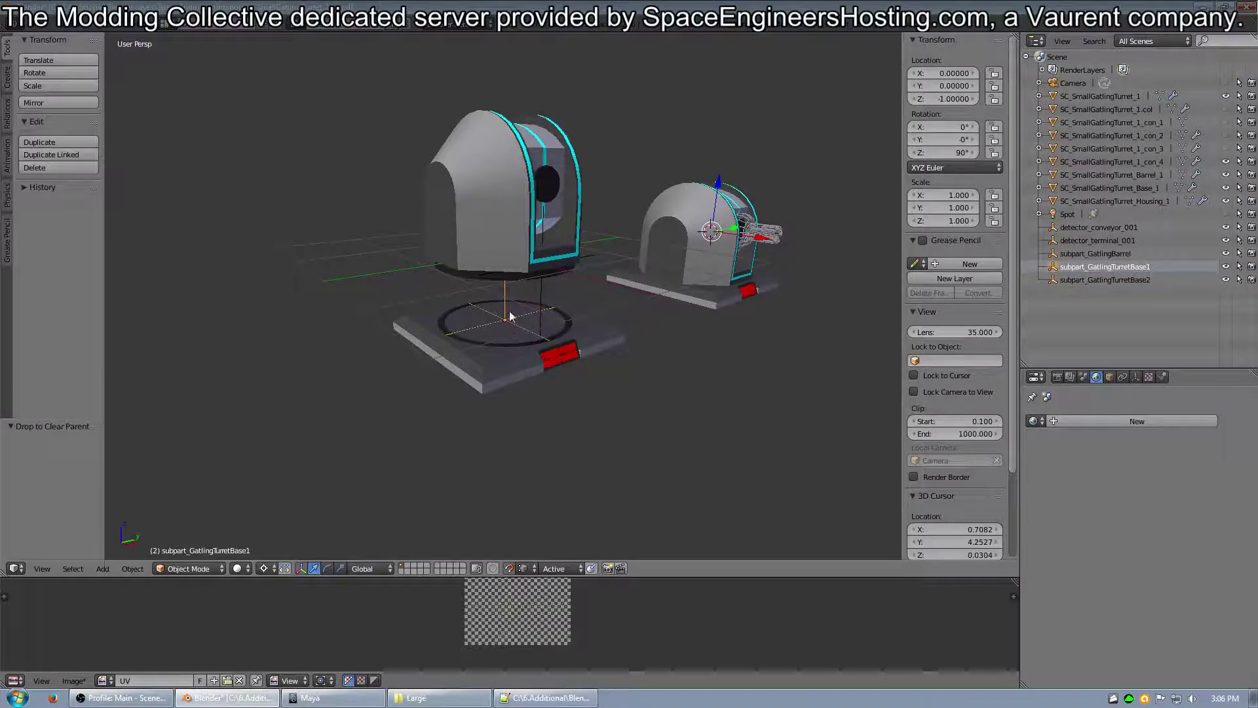
right_click(504, 237)
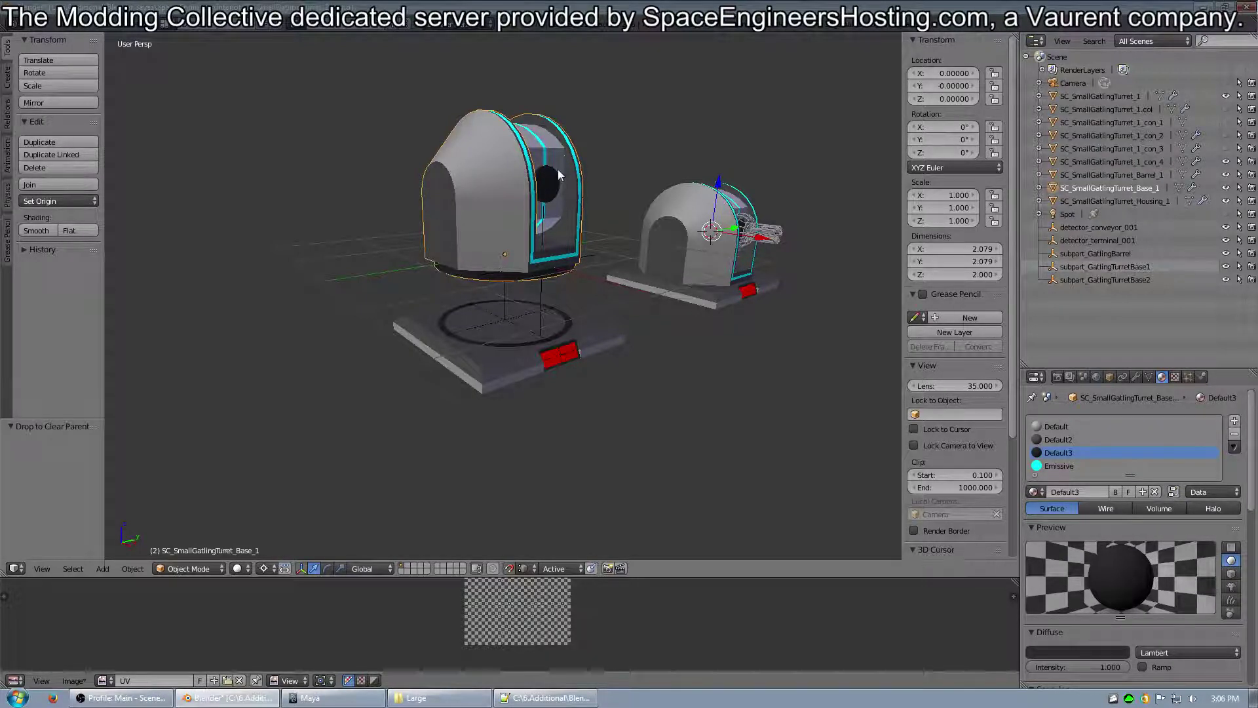
middle_click_drag(439, 254, 458, 210)
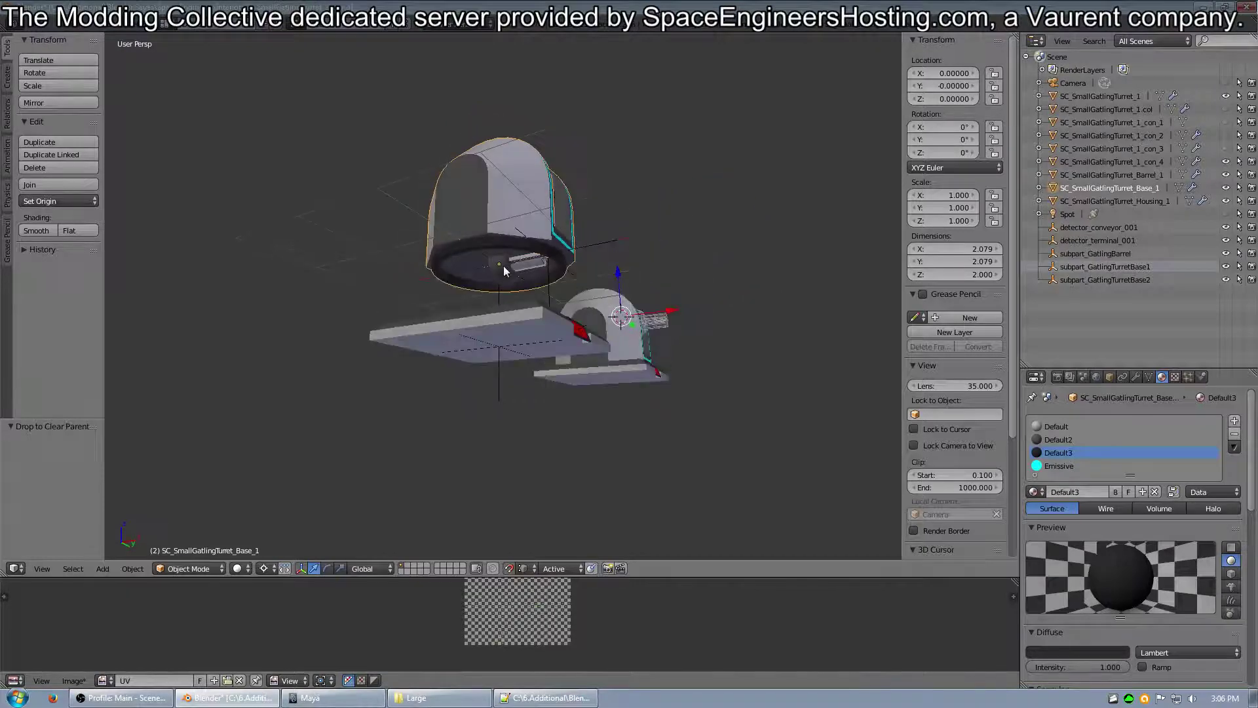
middle_click_drag(514, 269, 540, 285)
right_click(497, 191)
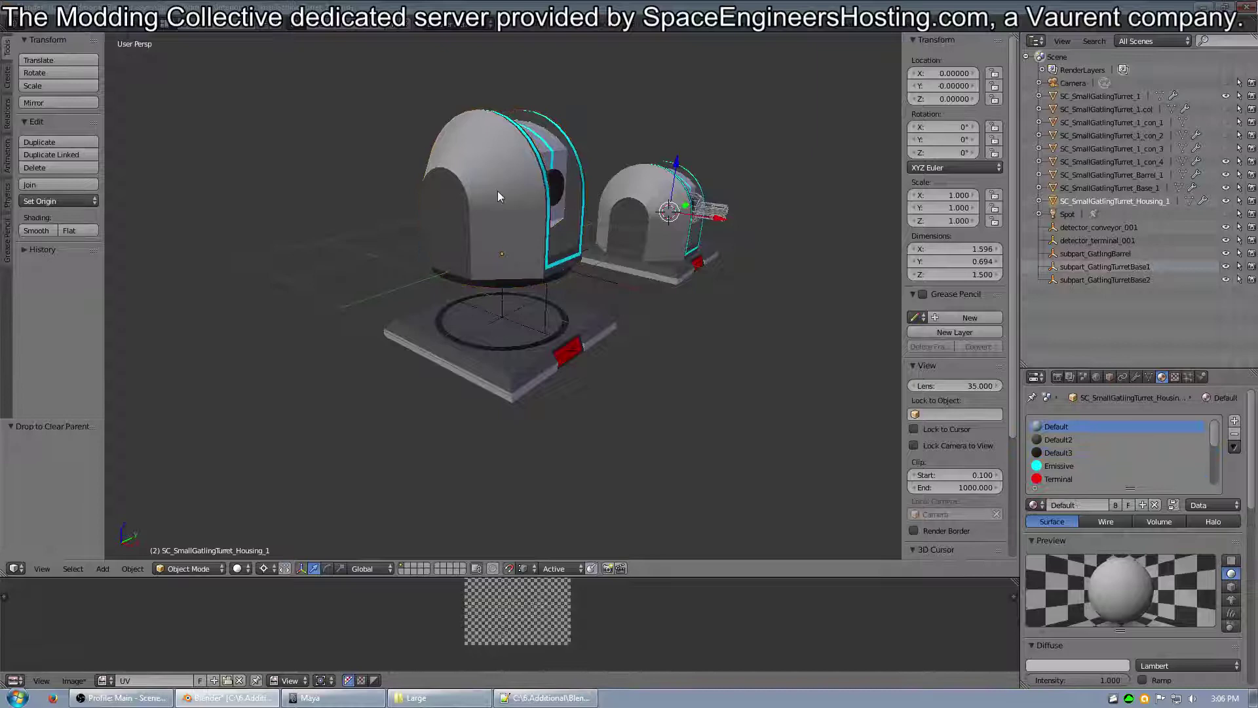
right_click(461, 194)
middle_click_drag(502, 261, 443, 189)
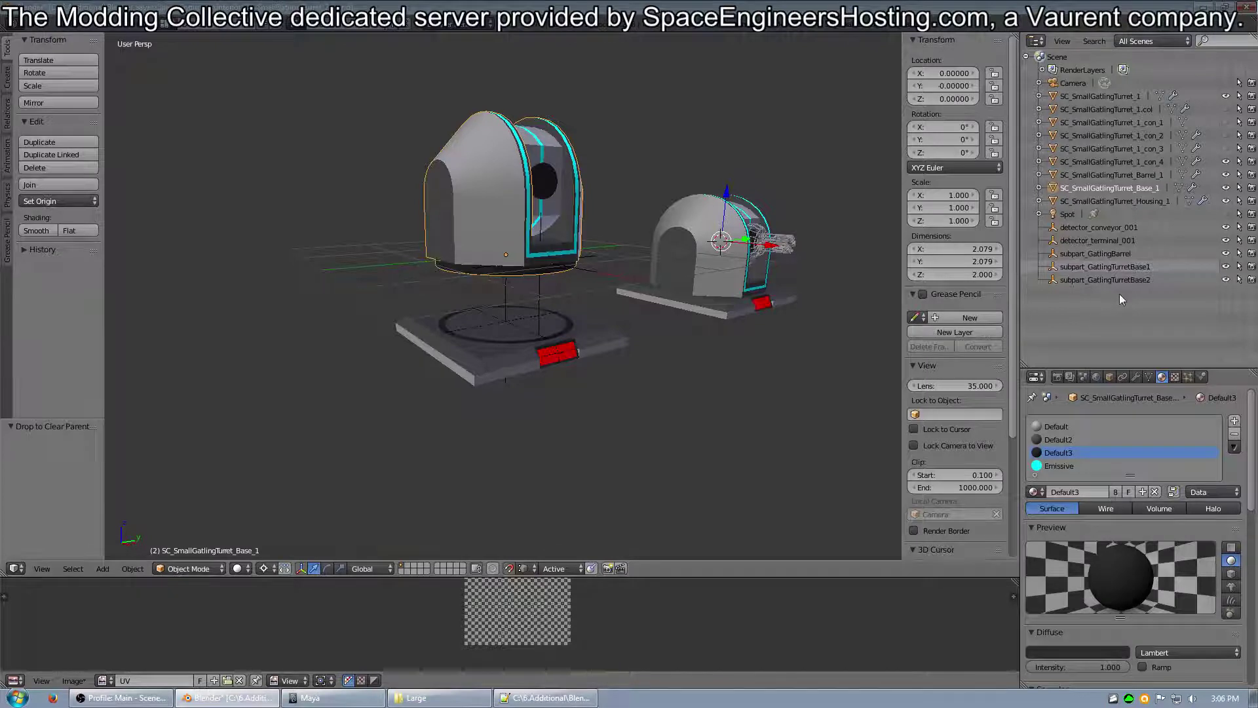
Step: Select the subpart_GatlingTurretBase2 empty and move it up along Z by about 0.713
left_click(1131, 279)
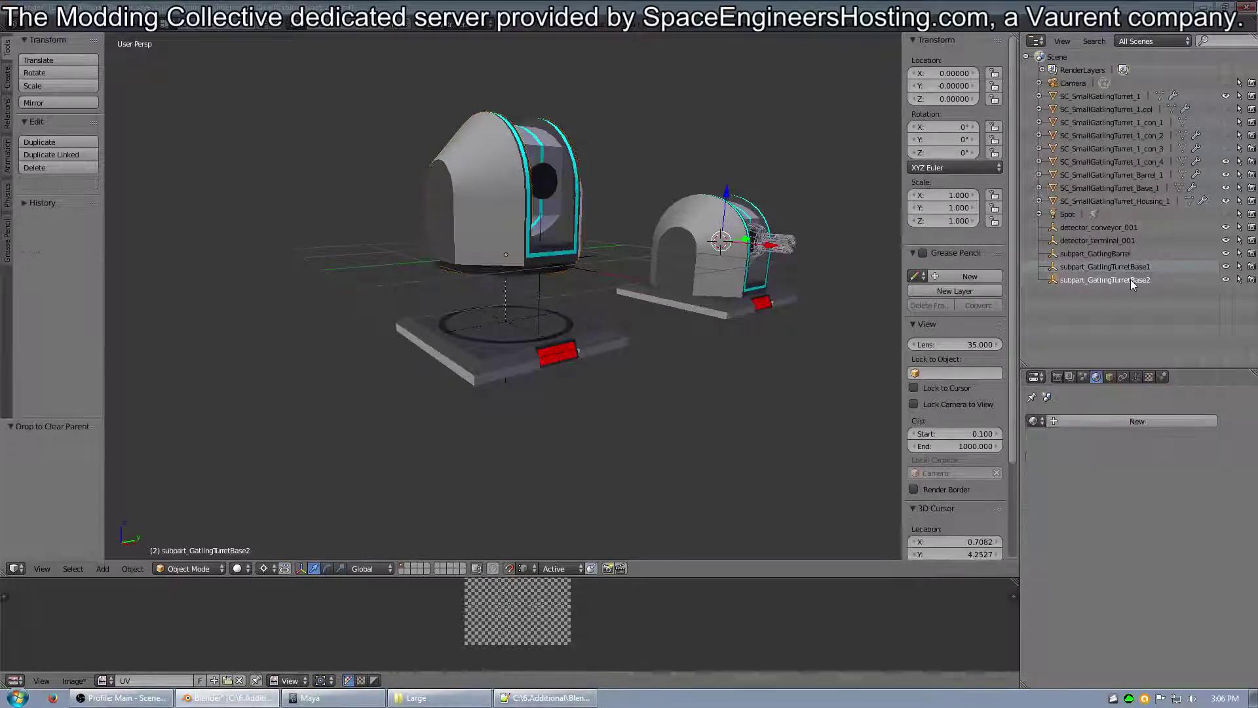
middle_click_drag(450, 233, 508, 231)
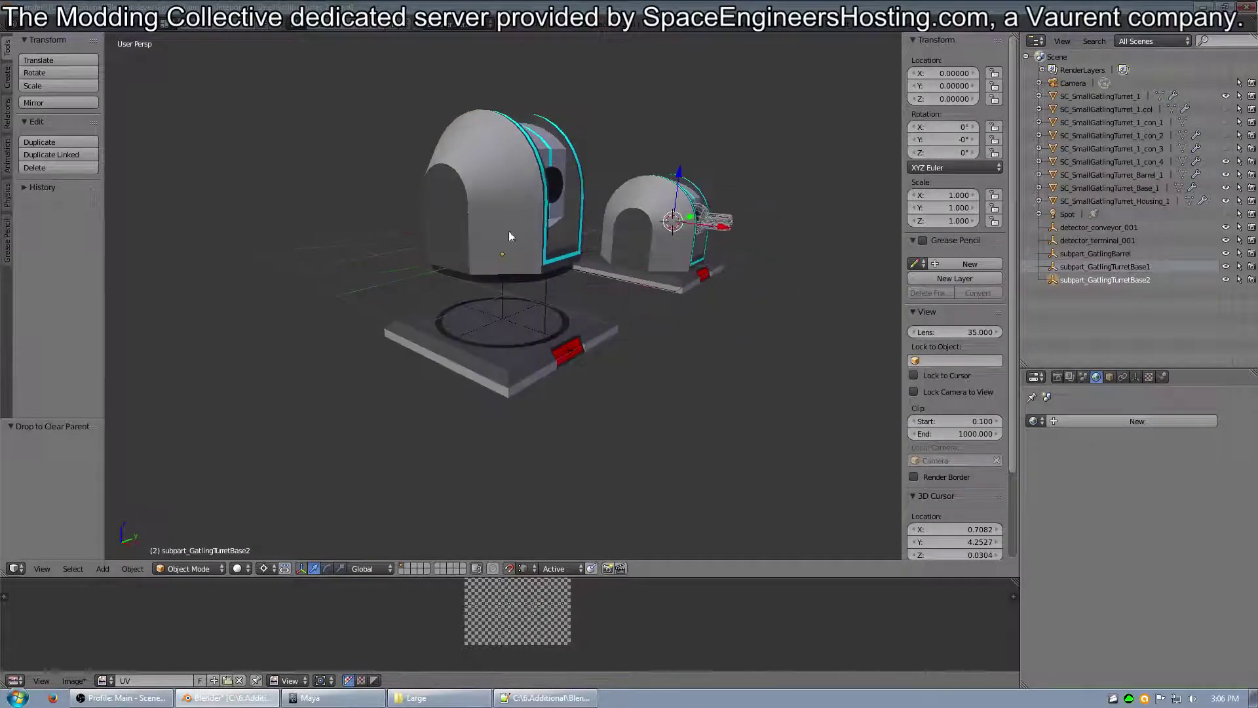
key("g")
key("z")
left_click(448, 194)
Step: In wireframe display, raise the subpart_GatlingTurretBase2 empty a further 0.203 or so along Z inside the housing, and restore solid shading
key("z")
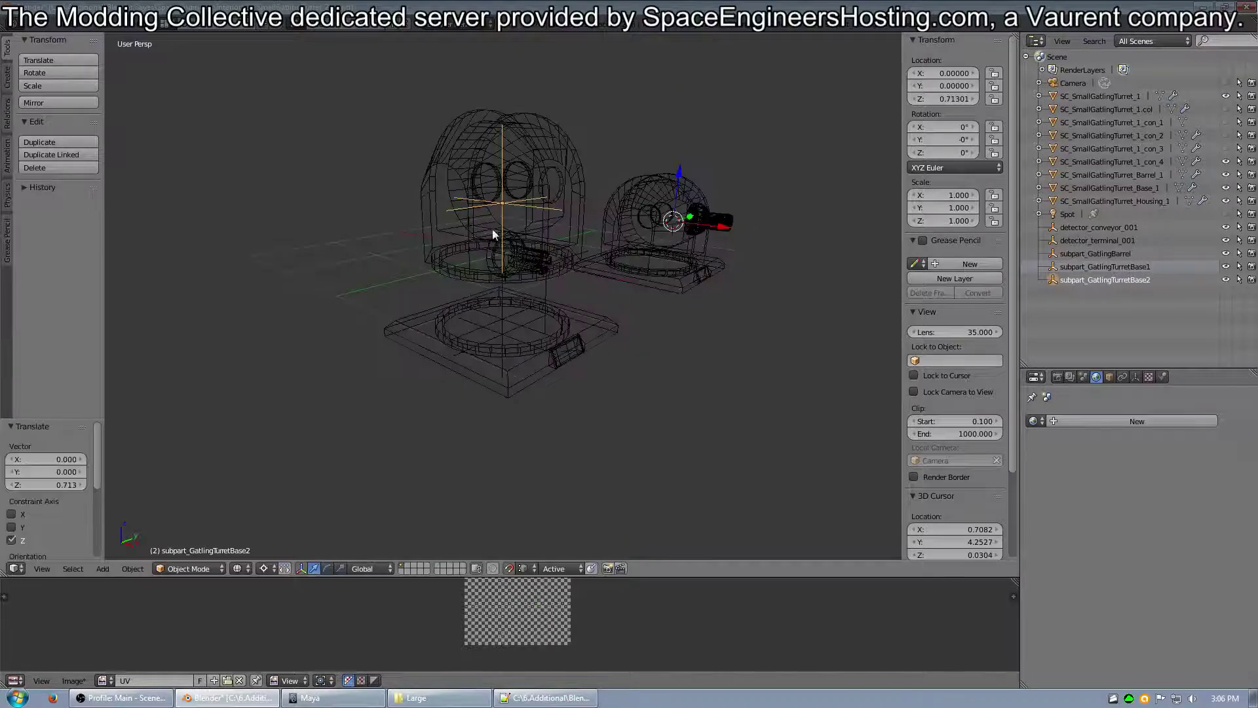
middle_click_drag(626, 199, 583, 194)
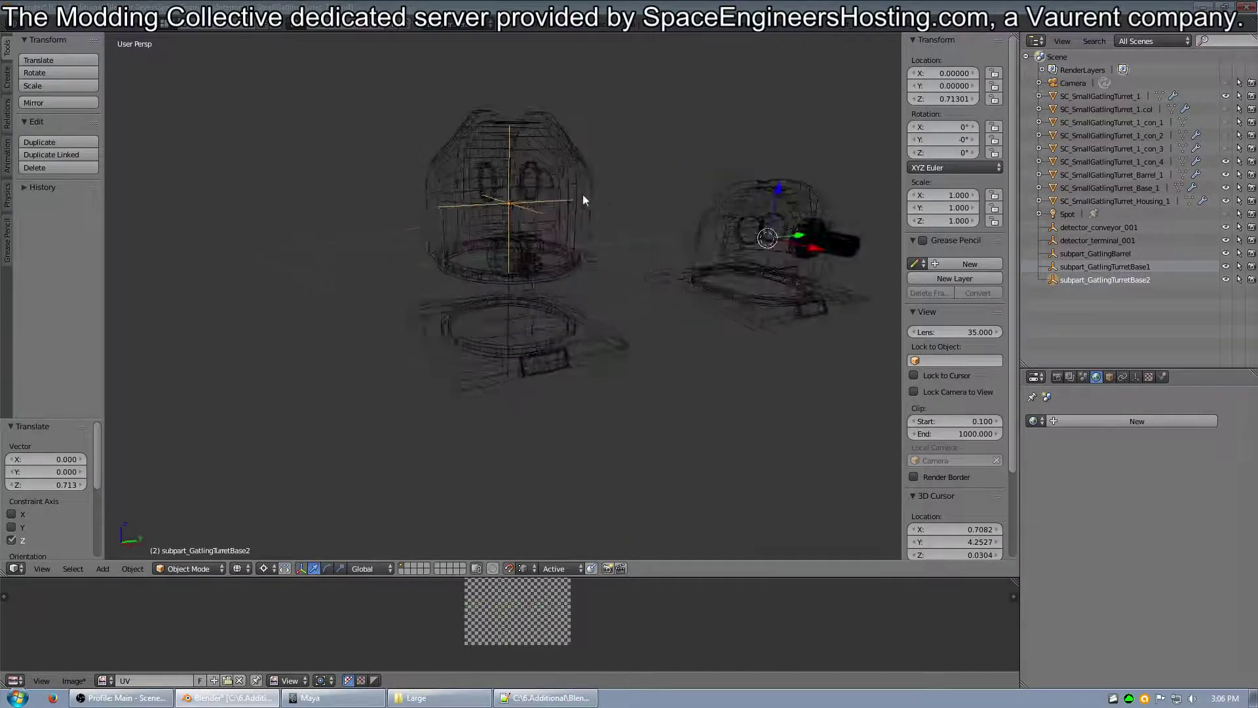
scroll(522, 183, "up", 6)
scroll(539, 194, "down", 4)
key("g")
key("z")
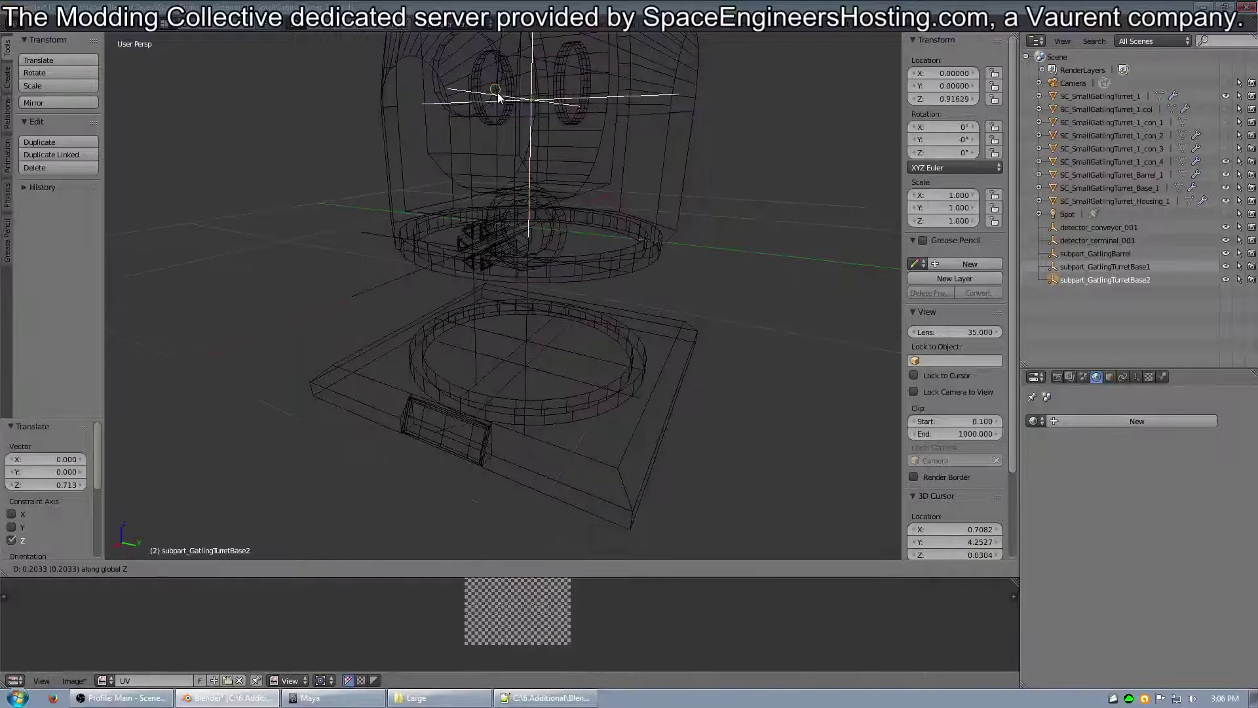
left_click(509, 104)
scroll(425, 272, "down", 3)
middle_click_drag(425, 272, 548, 236)
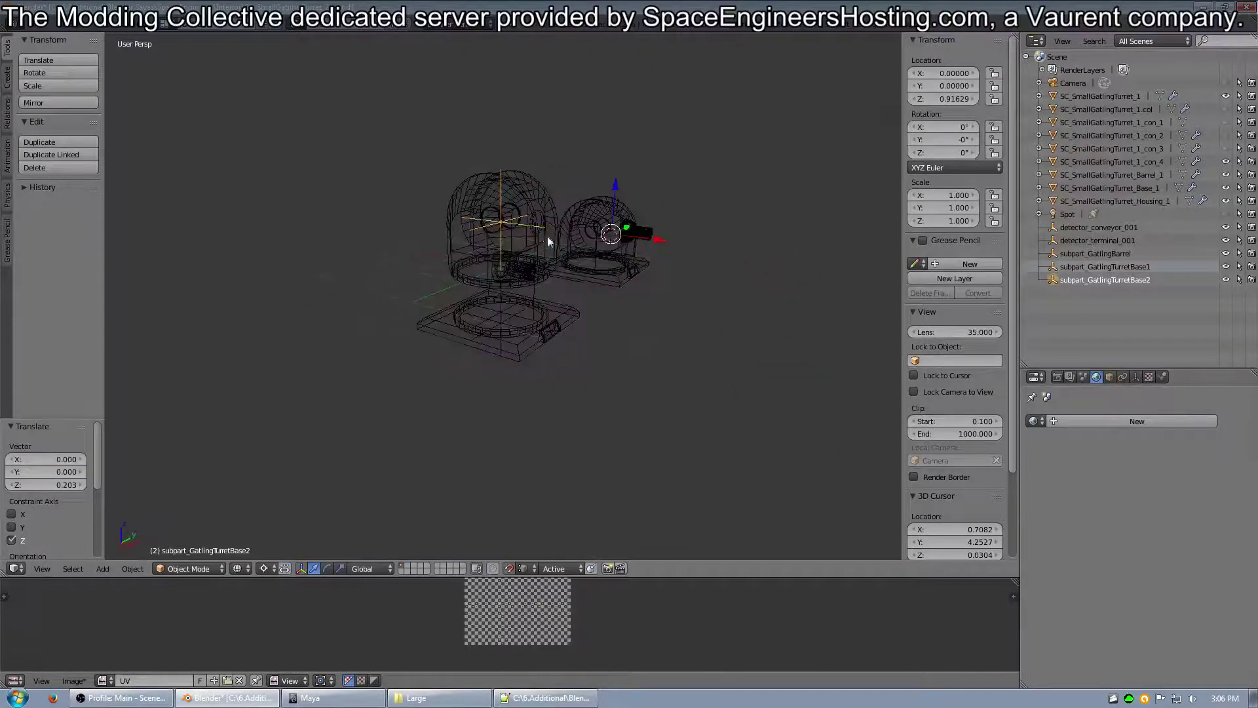
key("z")
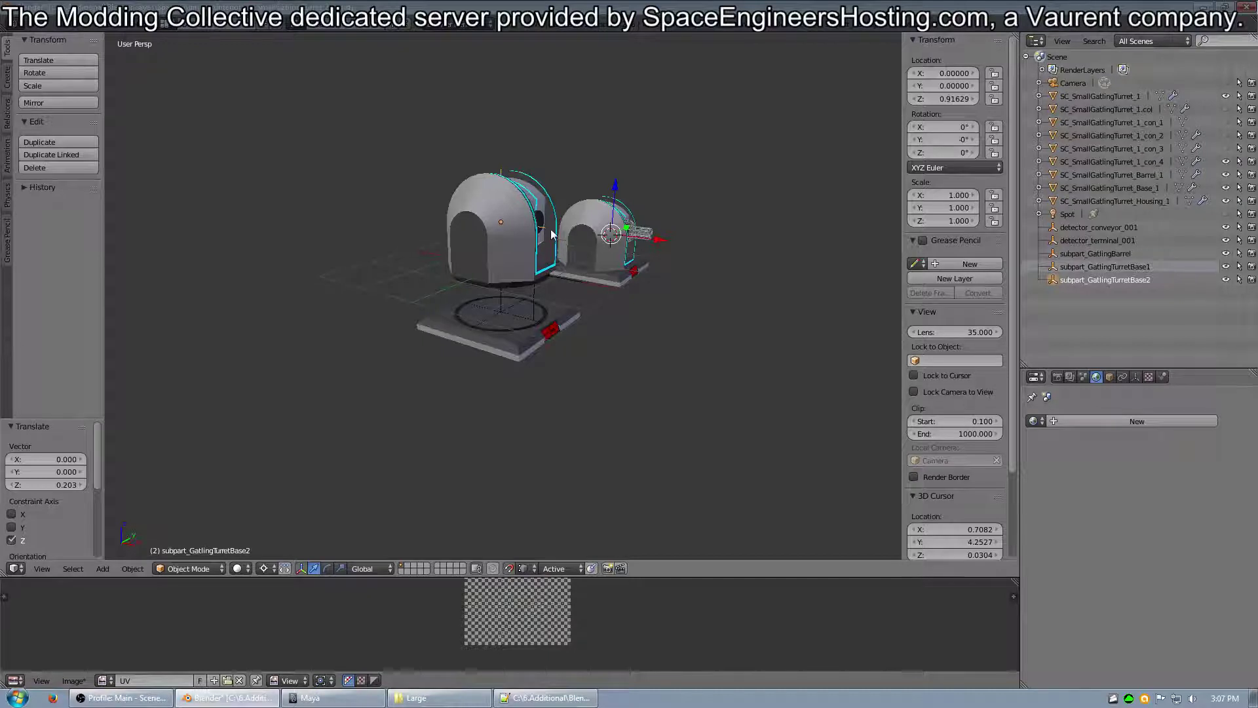
Step: Select the subpart_GatlingBarrel empty and move it up 1 unit along Z to the barrel opening of the housing
right_click(541, 219)
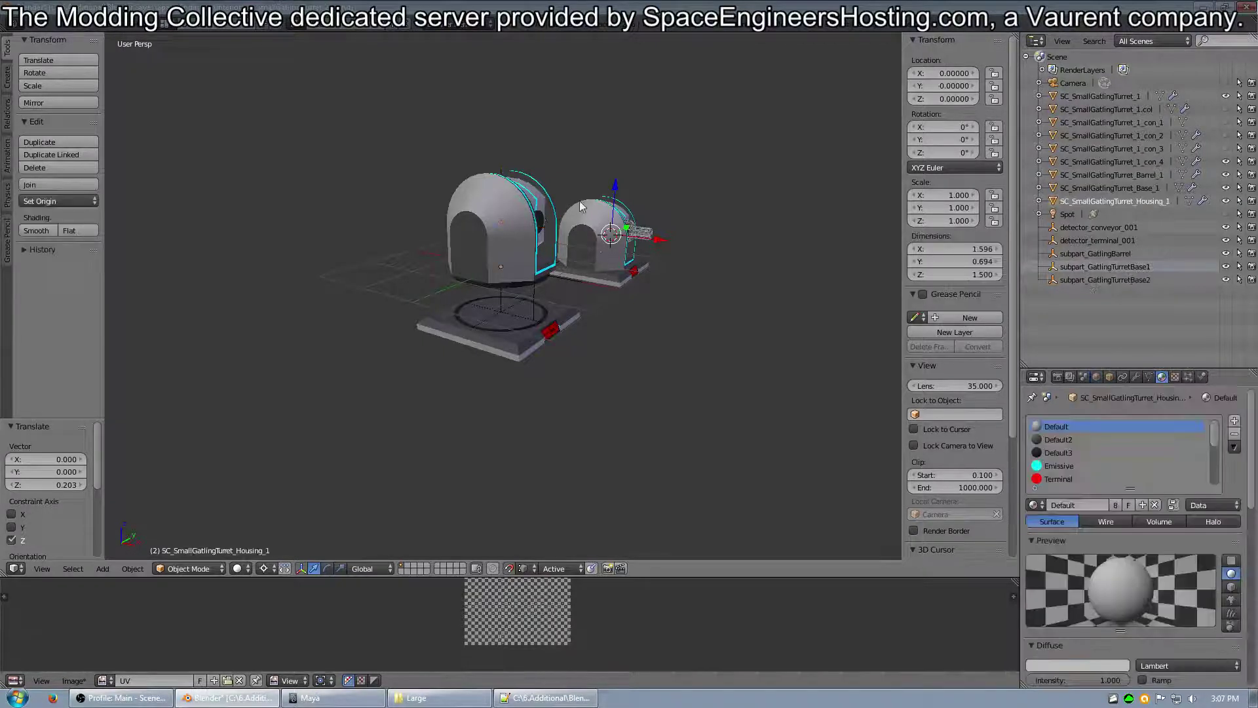
middle_click_drag(580, 201, 570, 157)
scroll(563, 131, "up", 5)
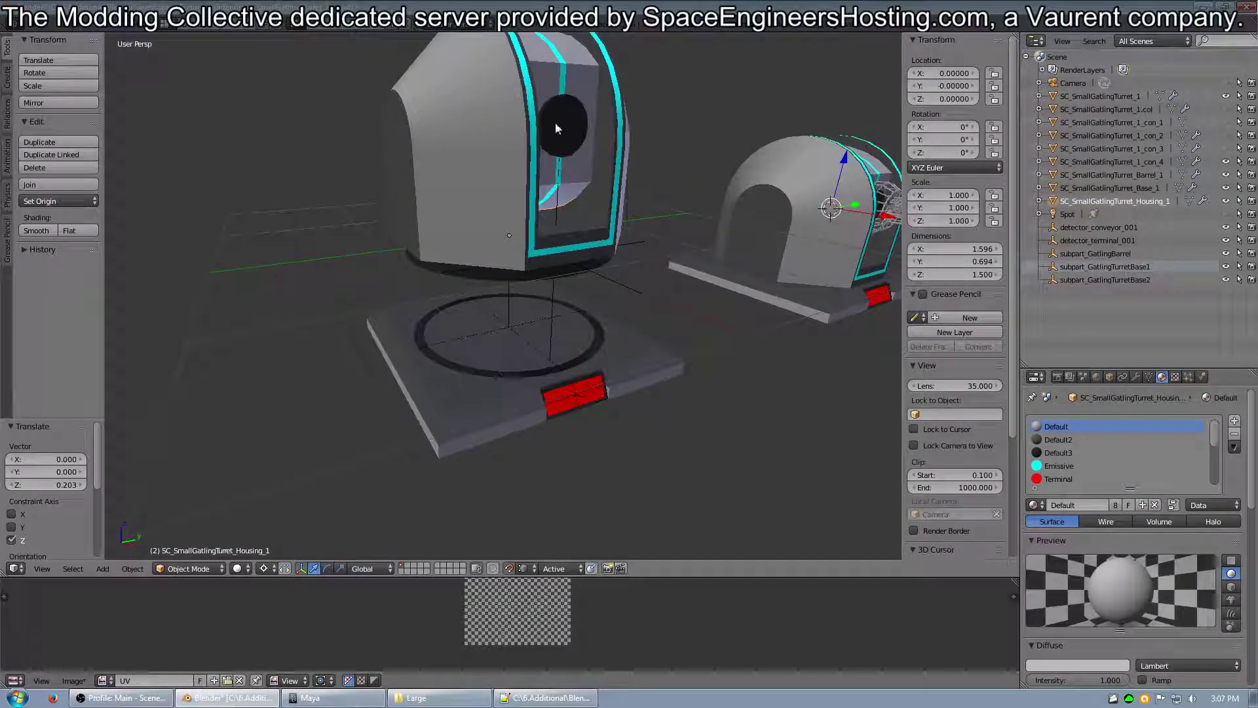
right_click(553, 301)
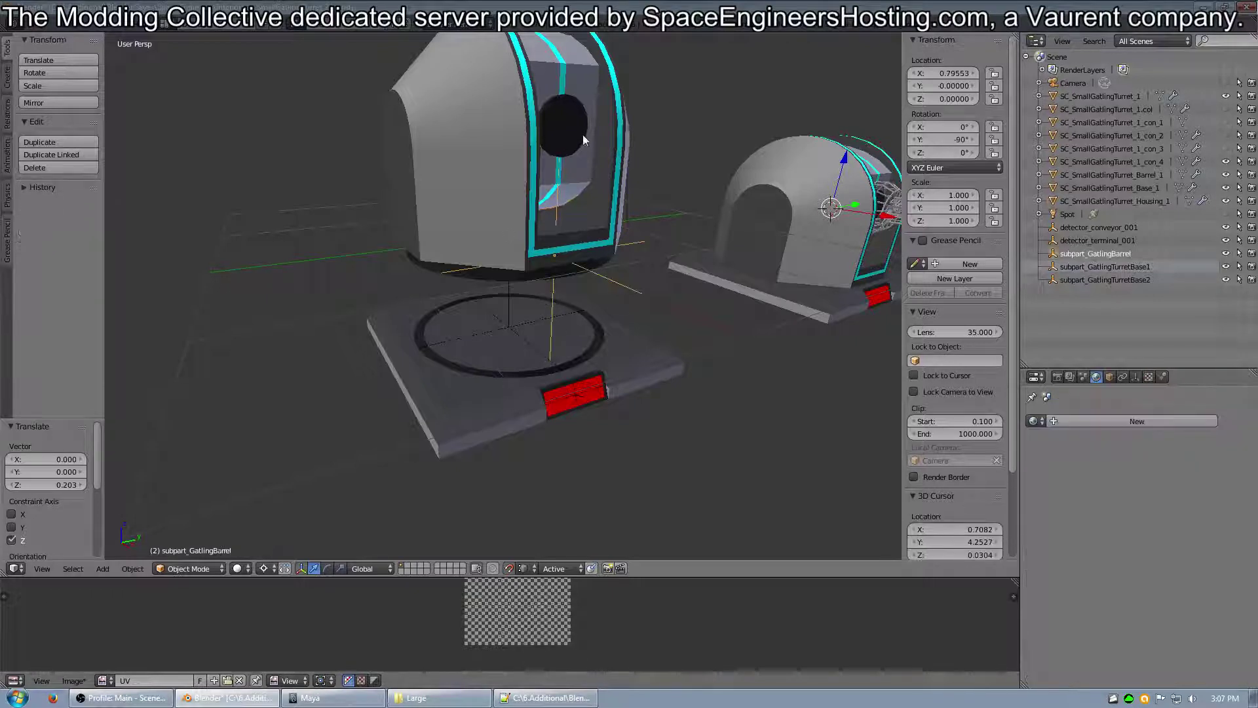
key("g")
key("z")
key("1")
key("Return")
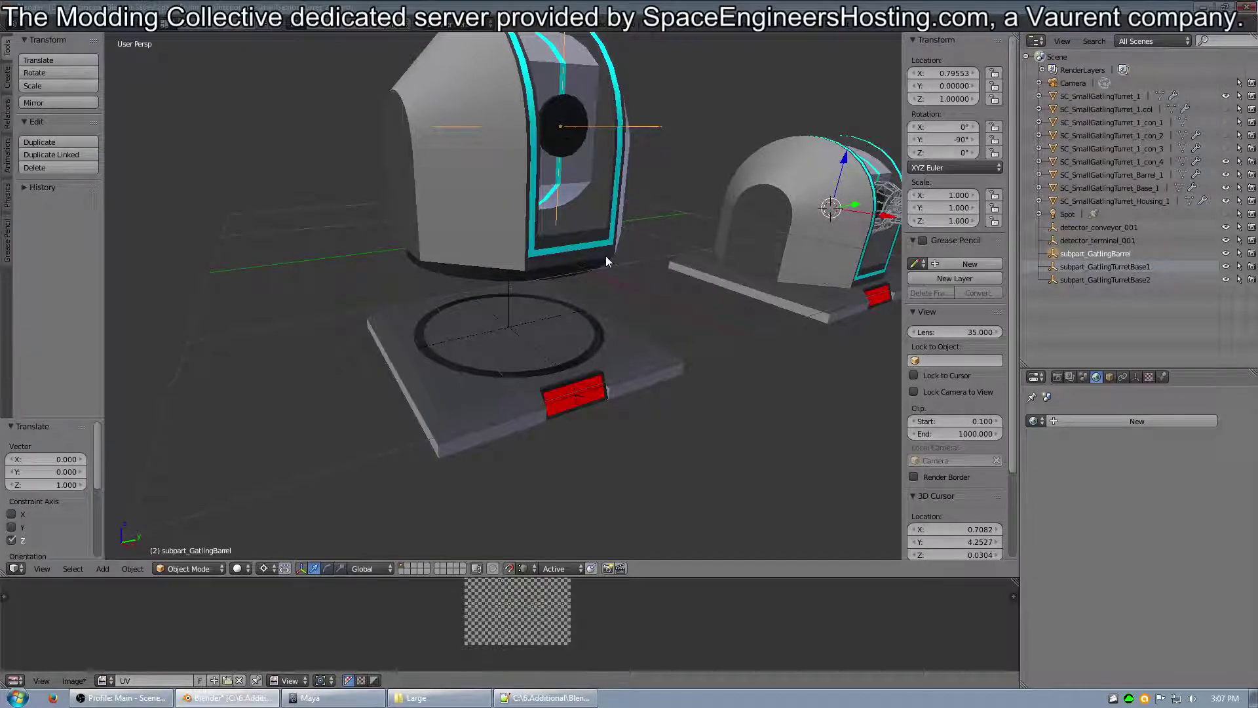
Step: Select the SC_SmallGatlingTurret_1 base plate together with detector_conveyor_001, detector_terminal_001 and subpart_GatlingTurretBase1
scroll(607, 257, "down", 3)
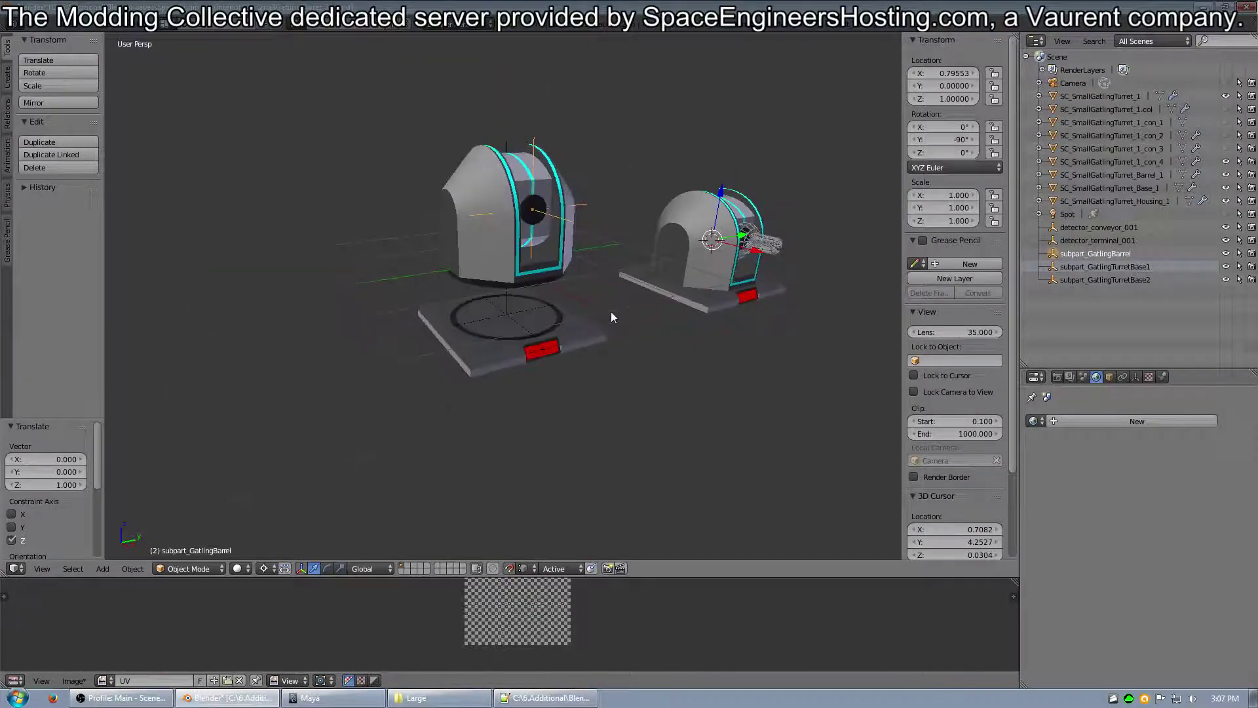
right_click(525, 351)
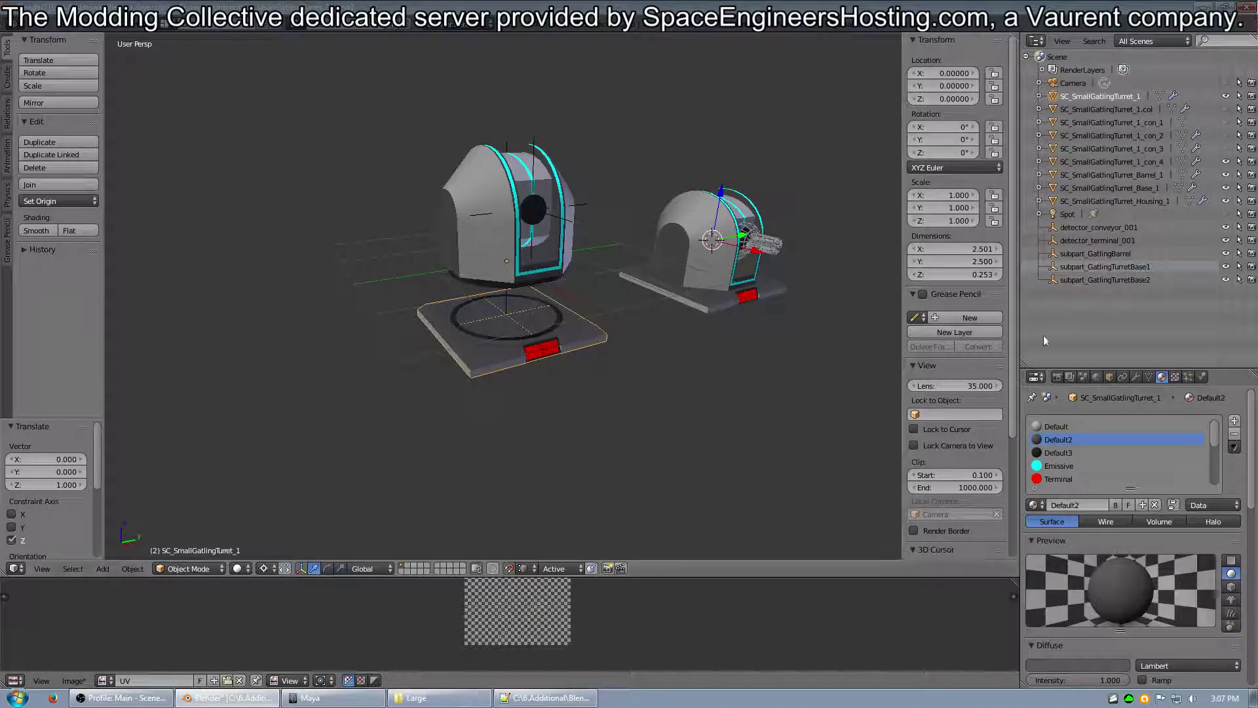
left_click(1107, 228, "ctrl")
left_click(1105, 240, "ctrl")
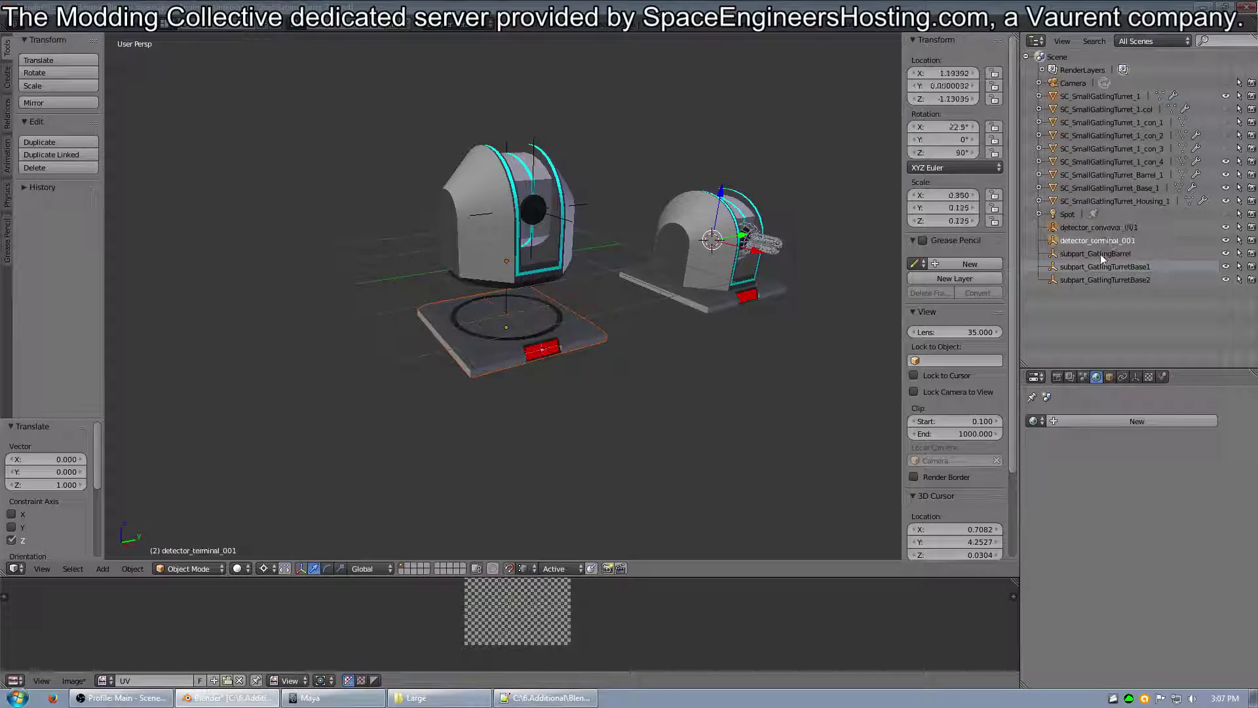
left_click(1107, 265)
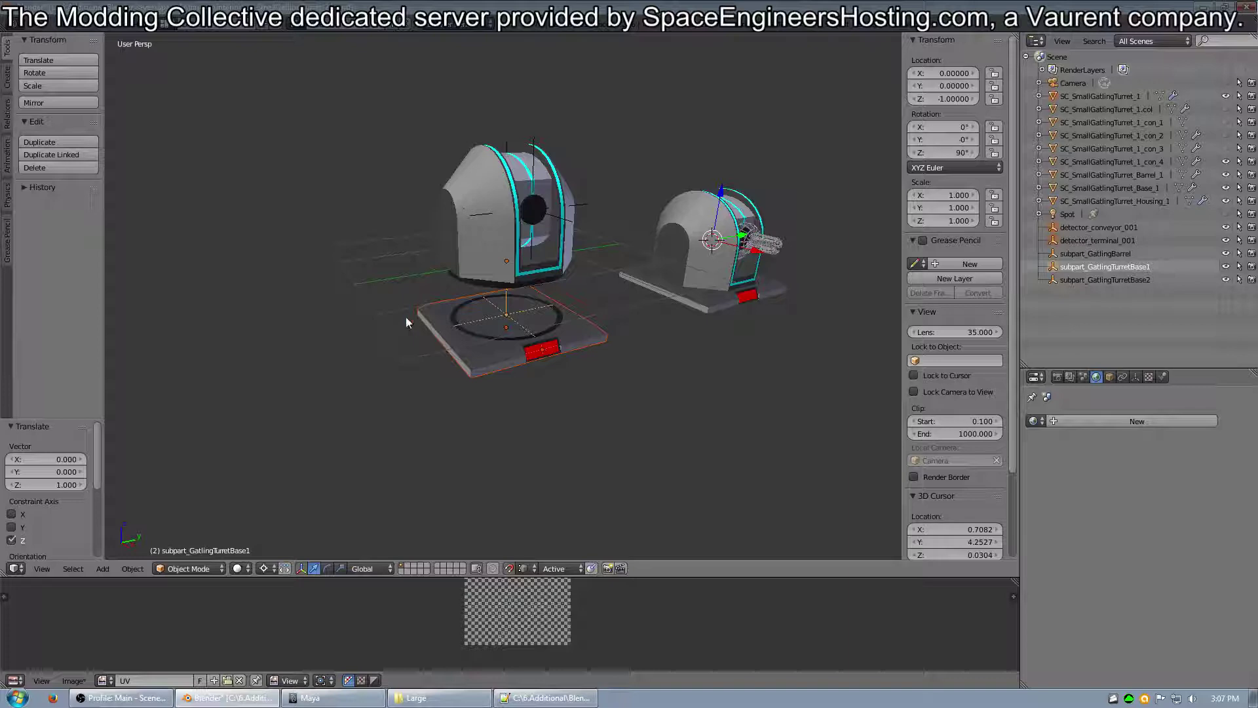
middle_click_drag(406, 317, 435, 317)
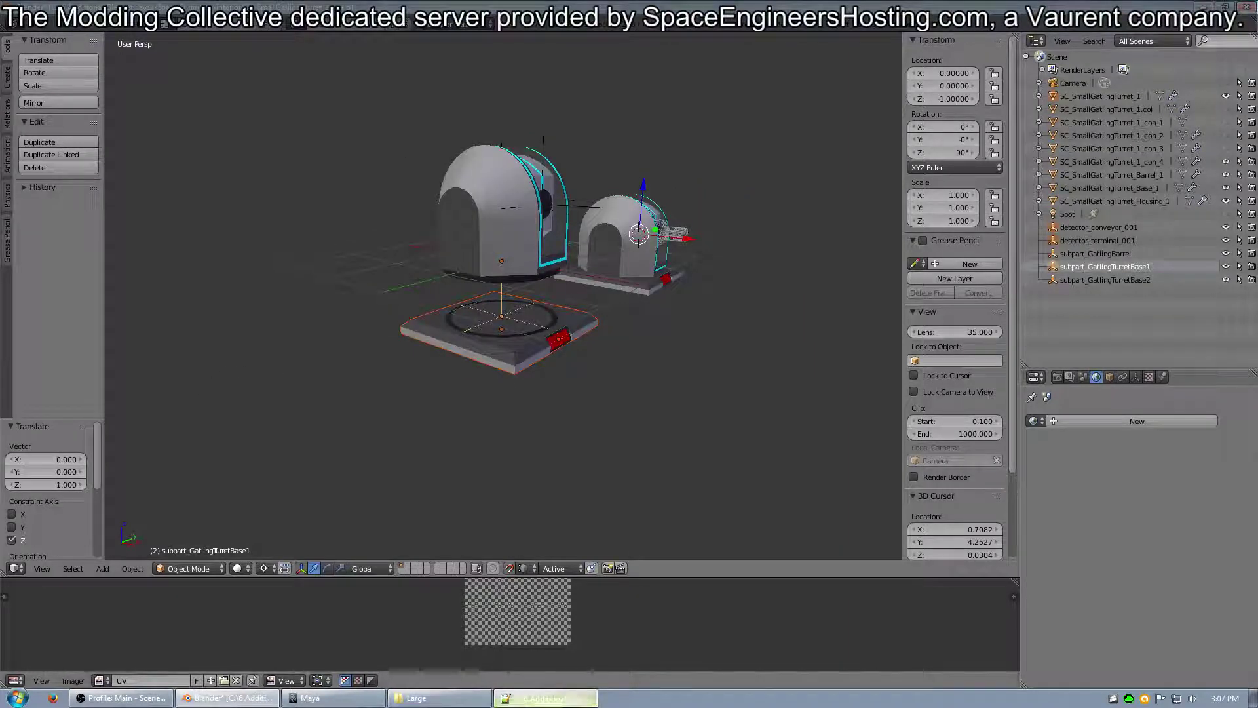
Step: Switch to Notepad++ and replace every "__UV" in SC_SmallGatlingTurret_1.fbx with nothing
left_click(547, 697)
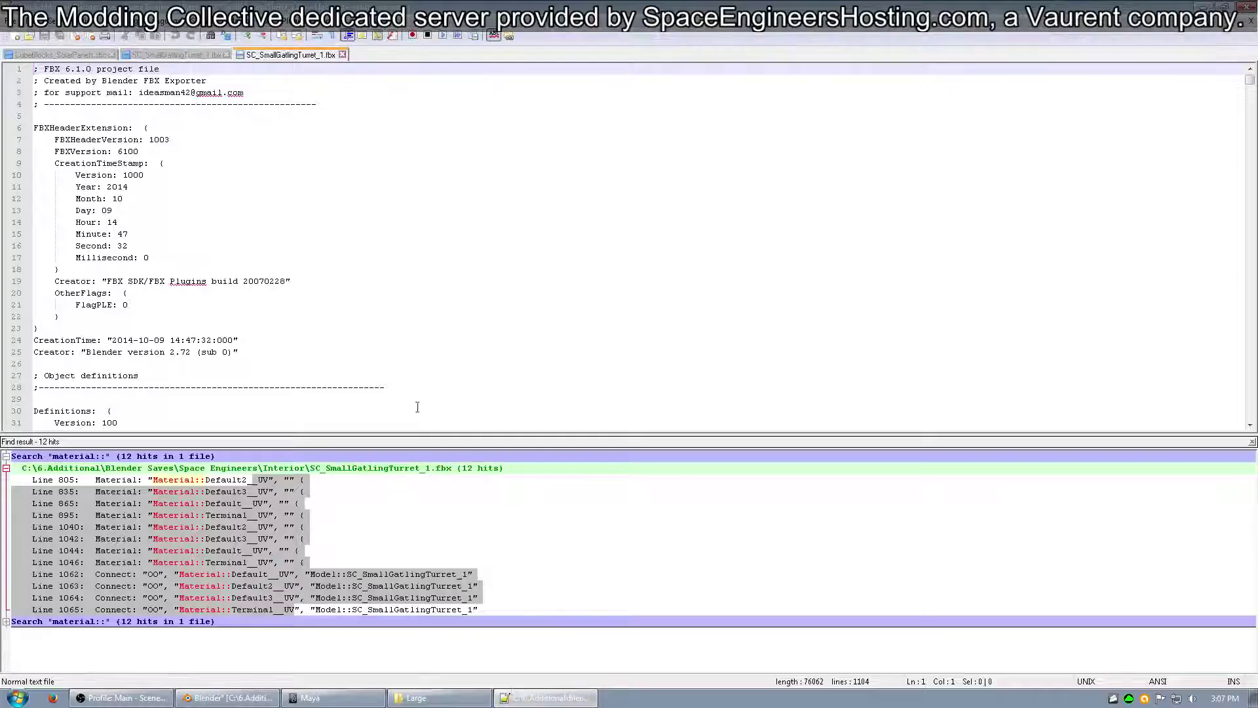
left_click(393, 283)
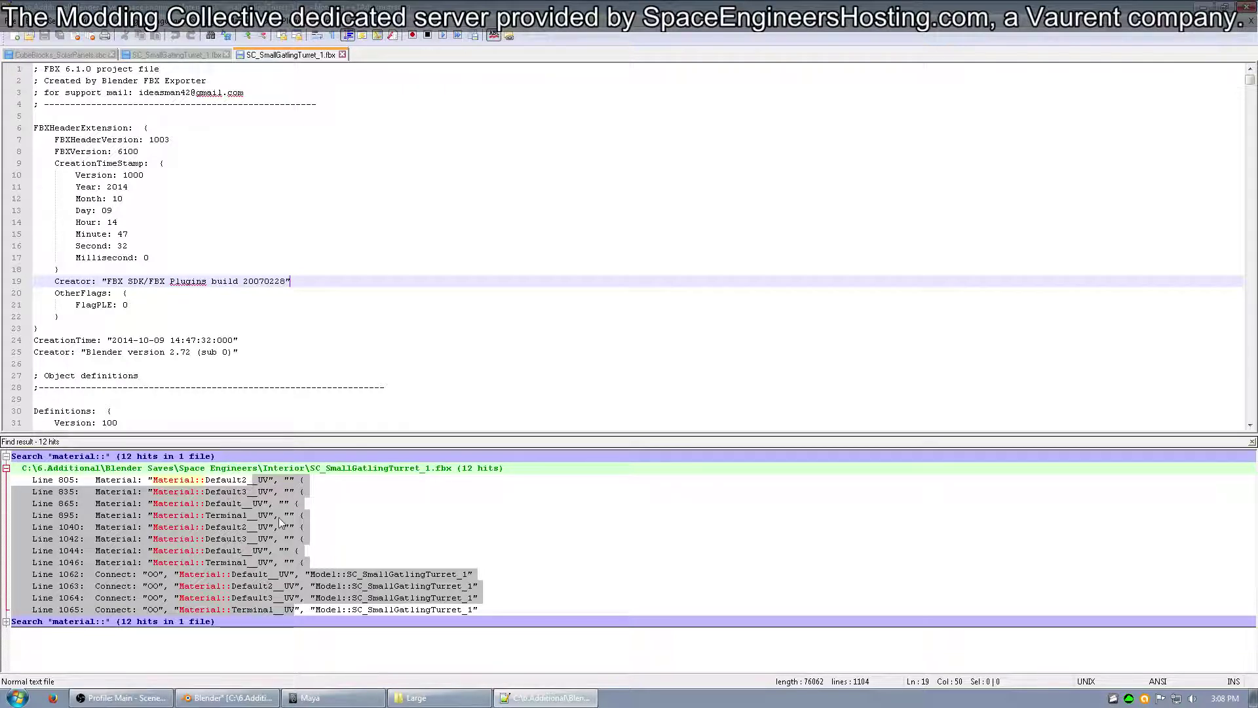
left_click(234, 201)
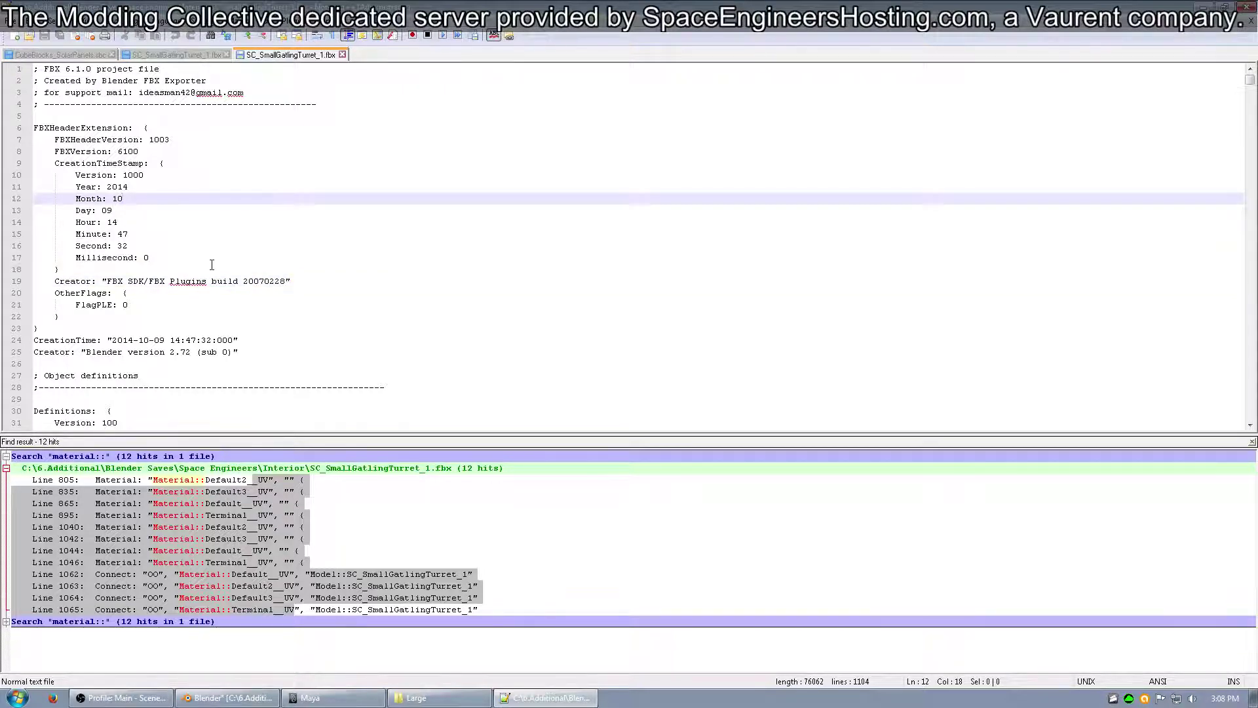
key("ctrl+f")
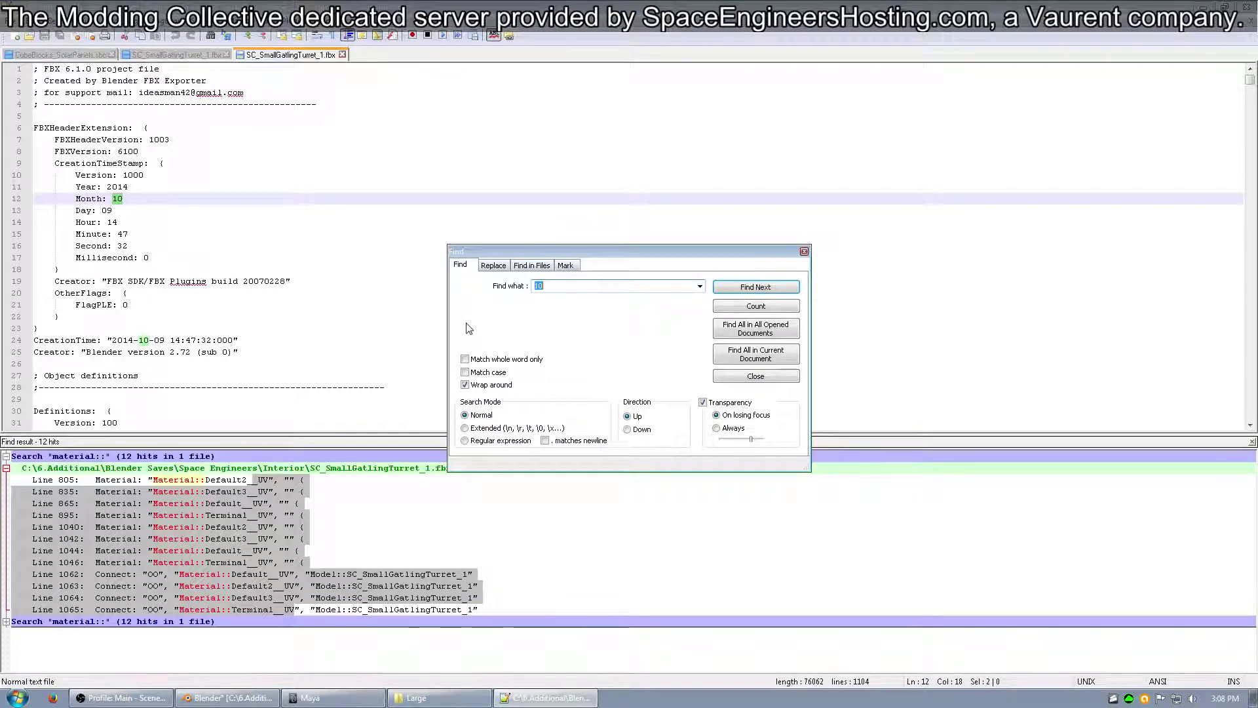
left_click(490, 267)
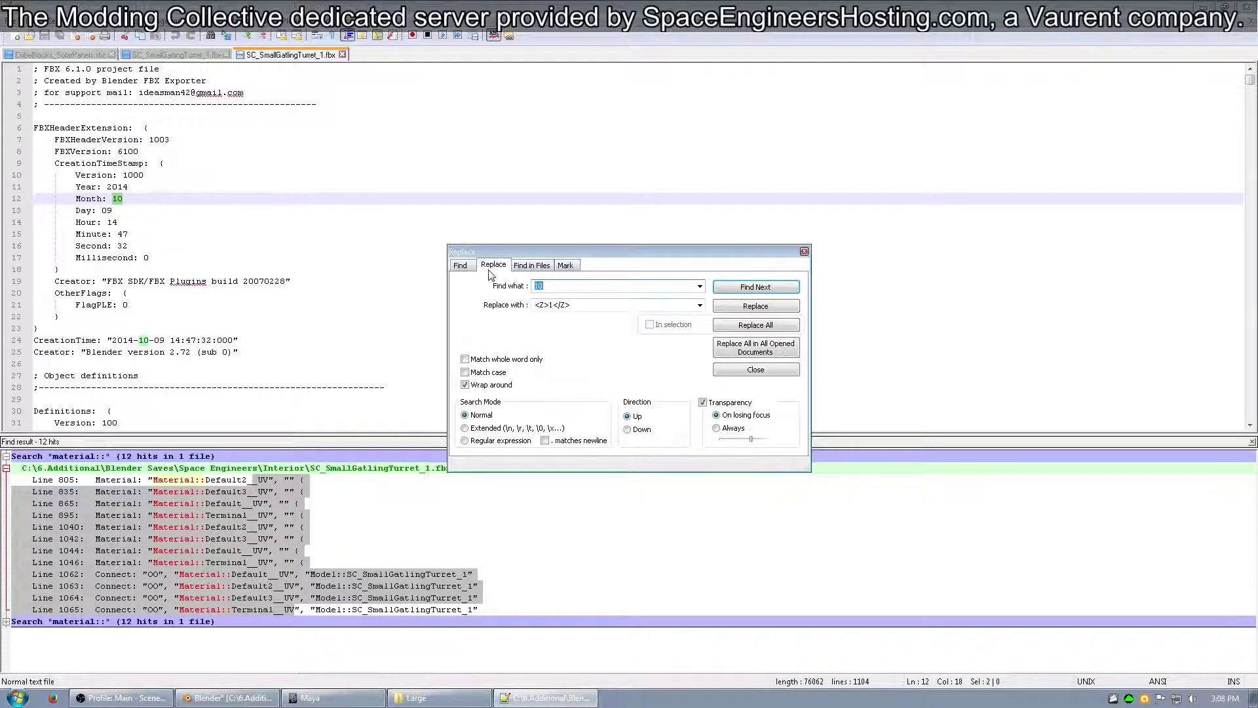
key("BackSpace")
type("__UV")
key("Tab")
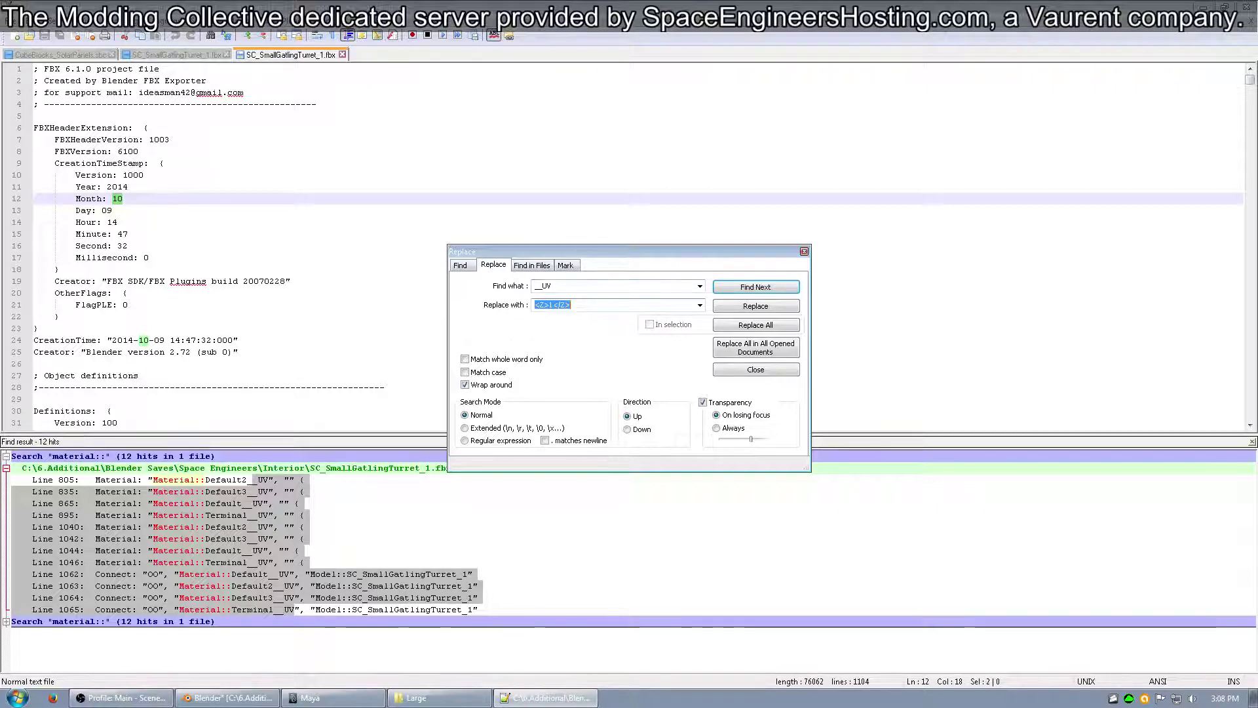
key("BackSpace")
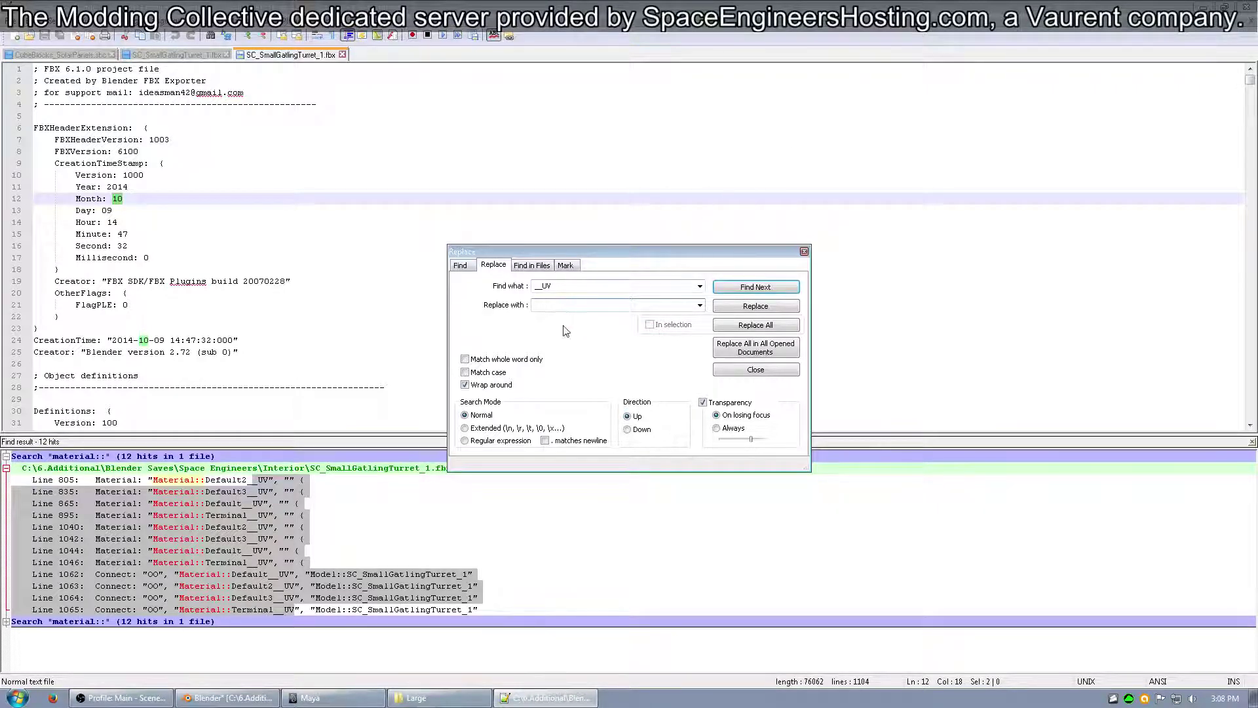
left_click(754, 326)
Step: Search the current document for every "material::" entry to check the cleaned material names
left_click(466, 266)
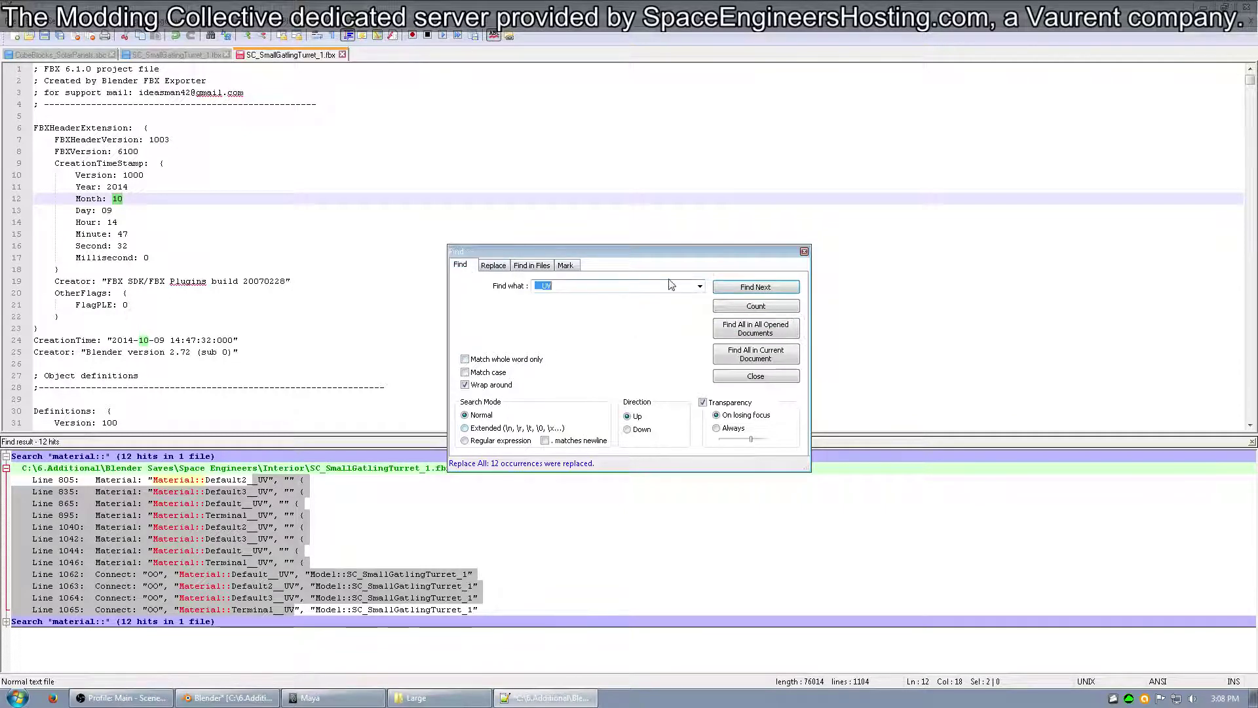
left_click(699, 286)
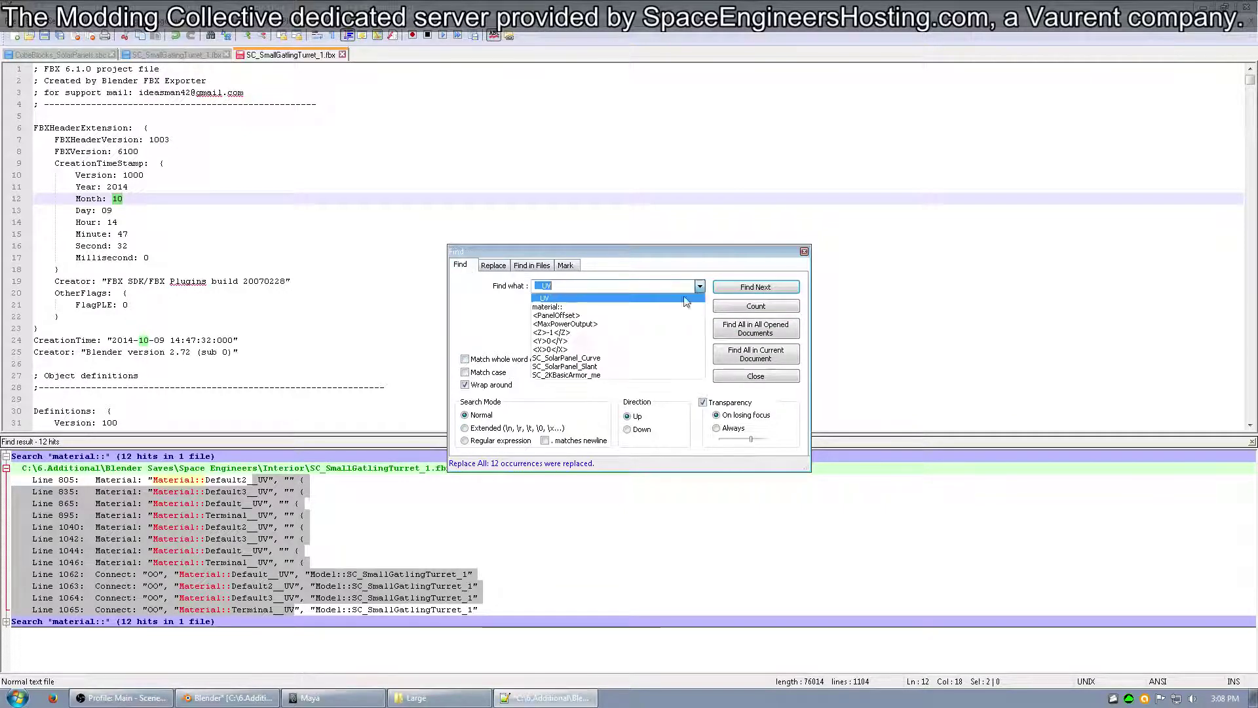
left_click(614, 307)
left_click(756, 353)
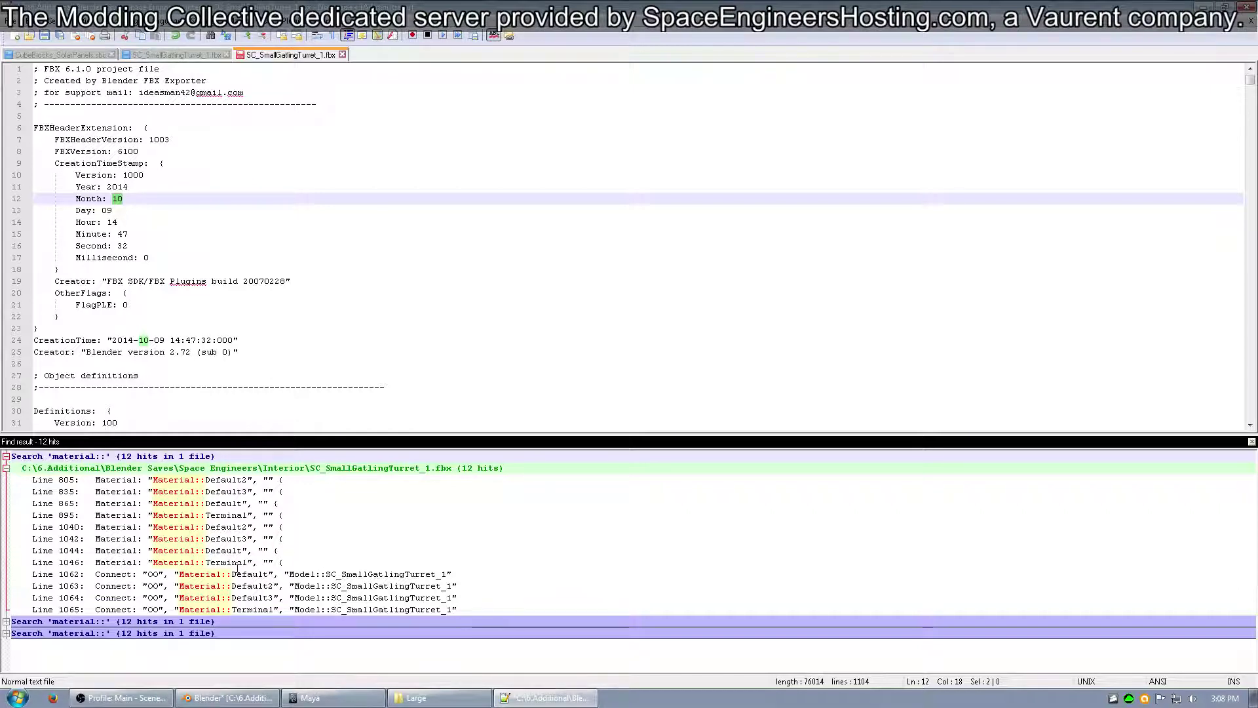
Step: Switch to Maya and inspect the turret base from the front, plus the transform and shape attributes of subpart_GatlingTurretBase1
left_click(334, 697)
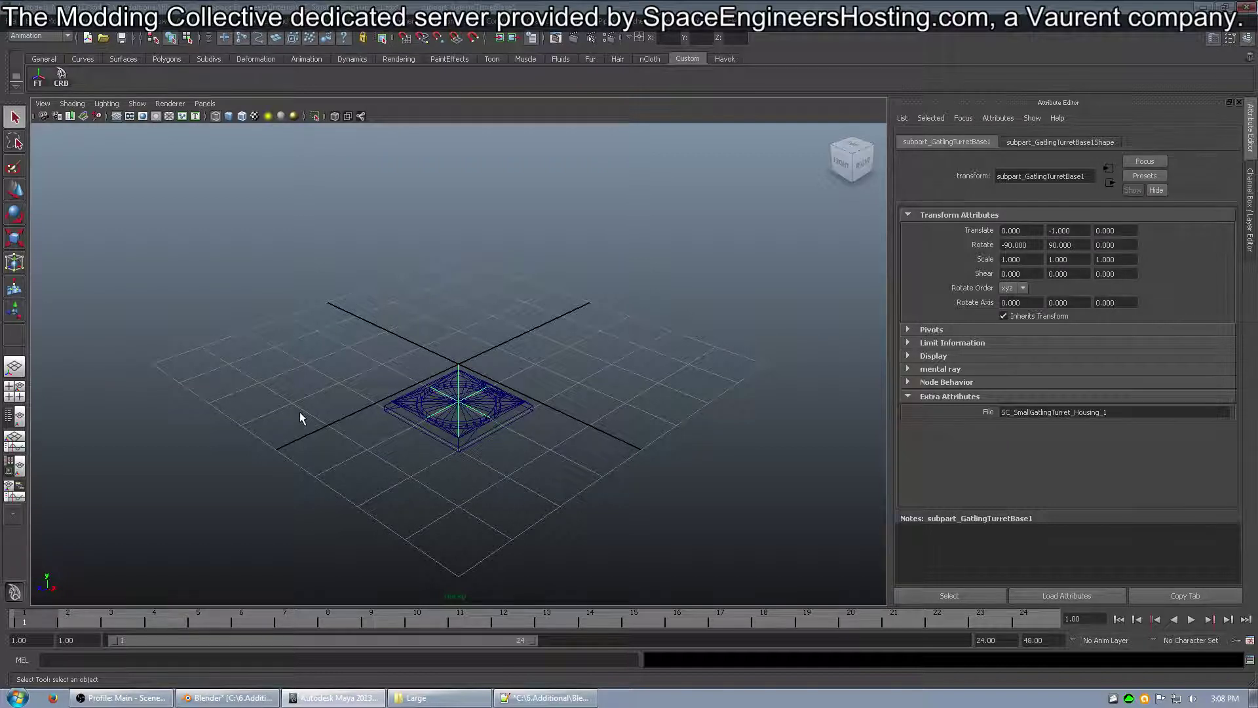
left_click(838, 164)
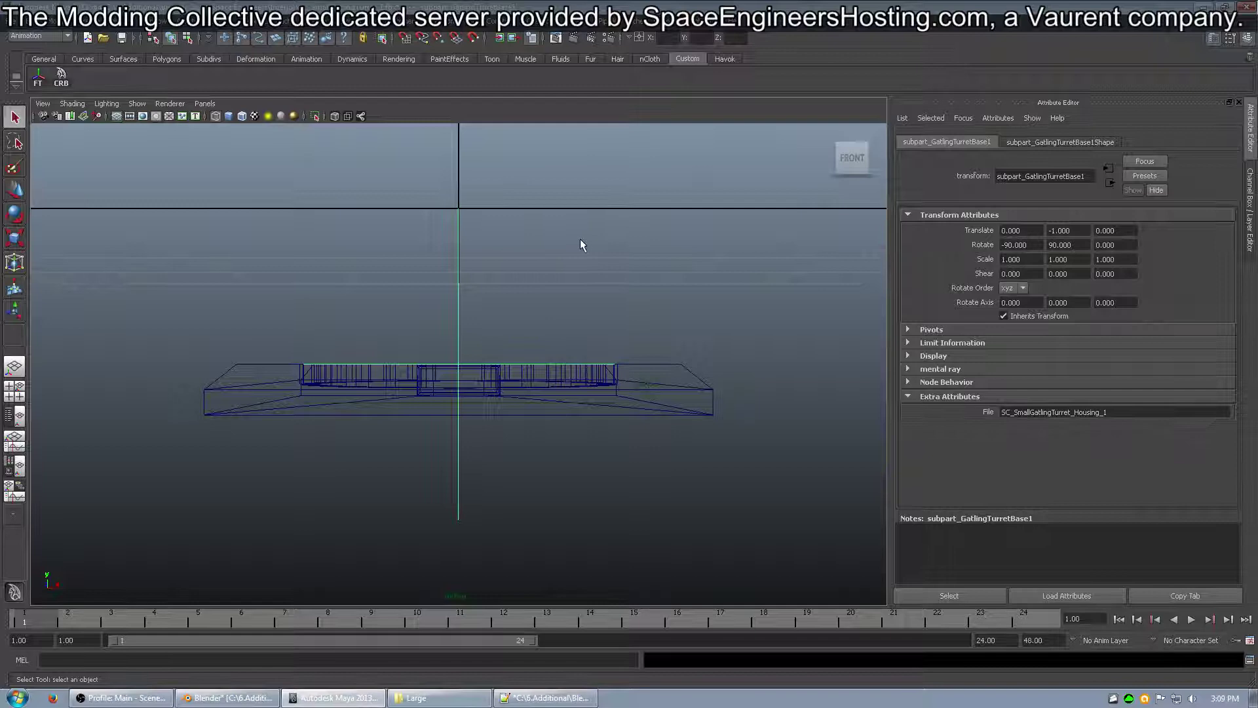
left_click(855, 155)
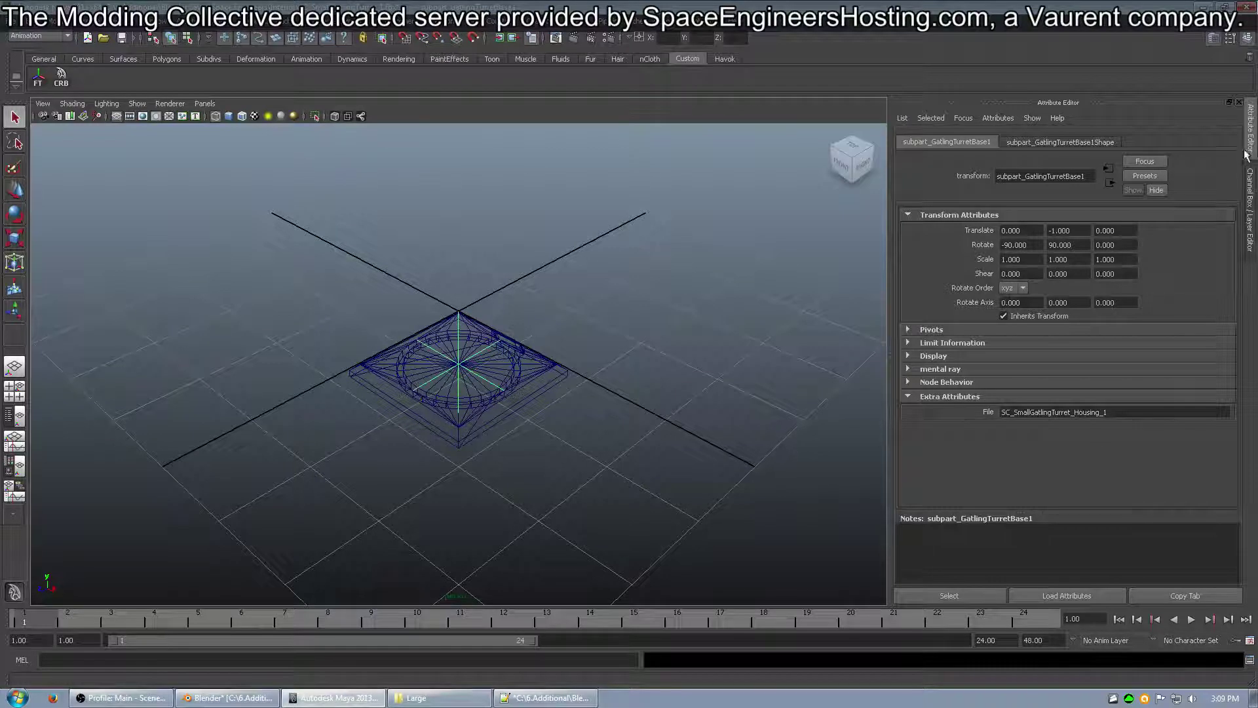
left_click(1035, 146)
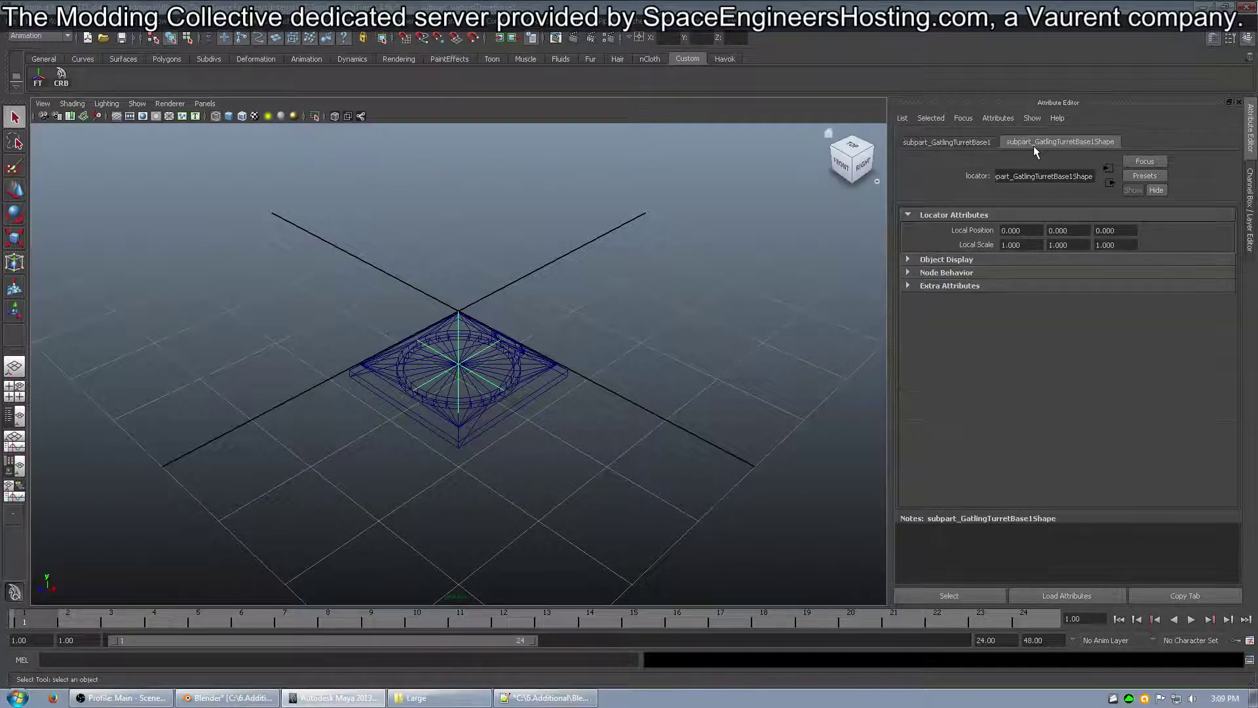
left_click(926, 145)
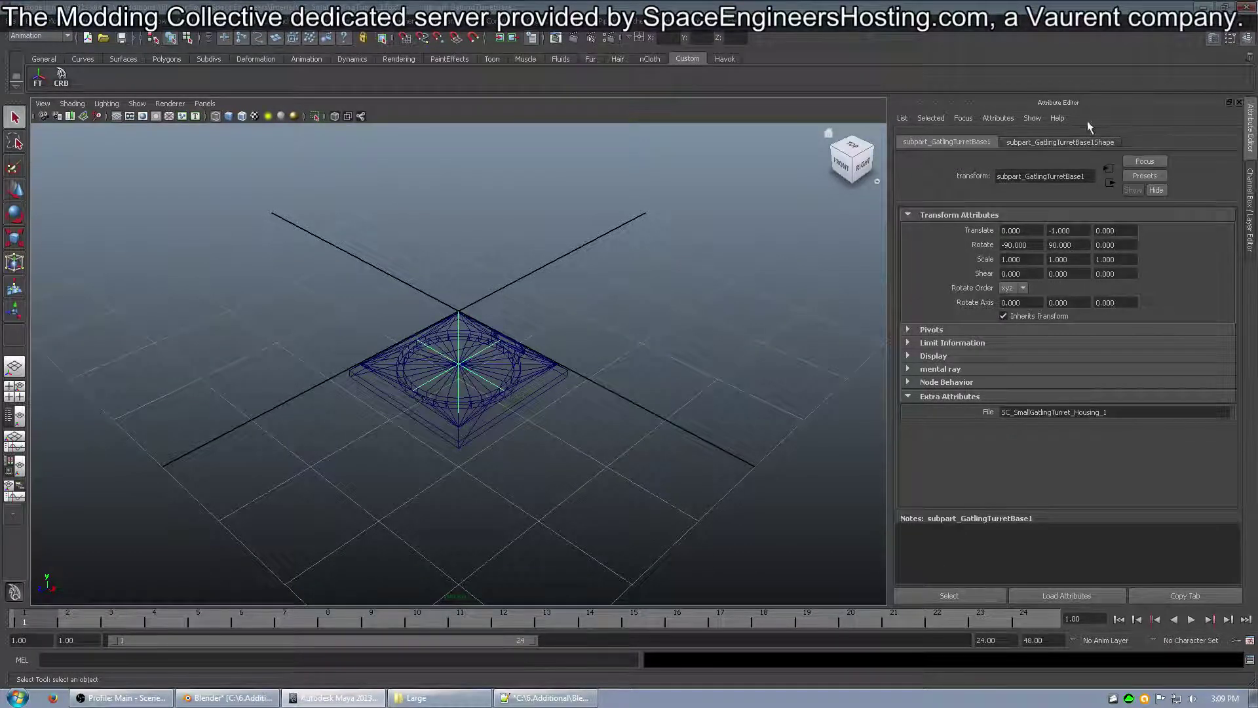
left_click(1003, 119)
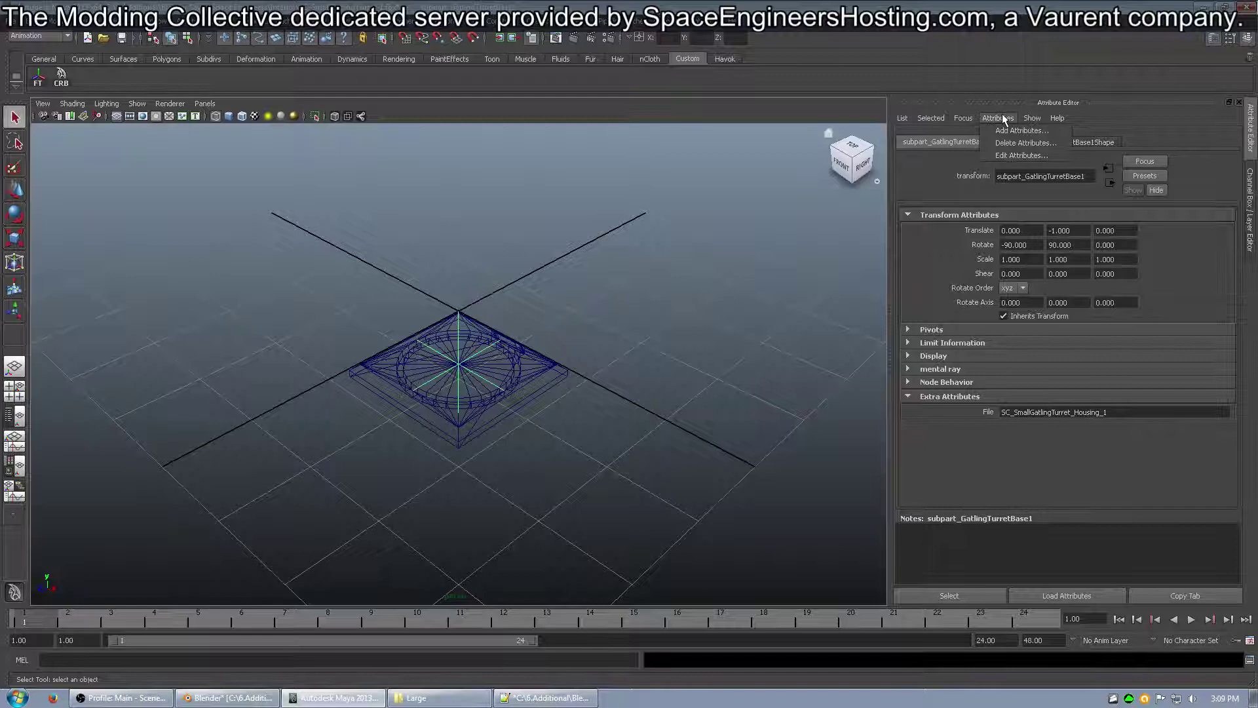
left_click(1016, 130)
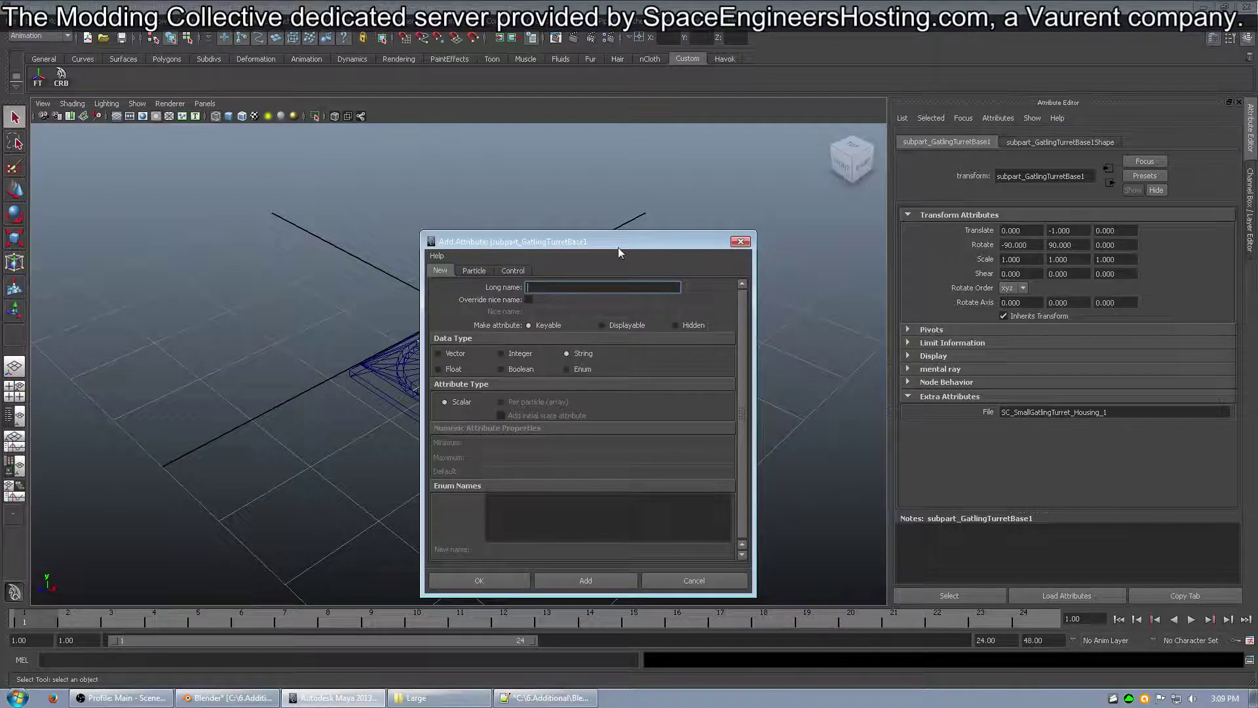
type("file")
left_click(702, 578)
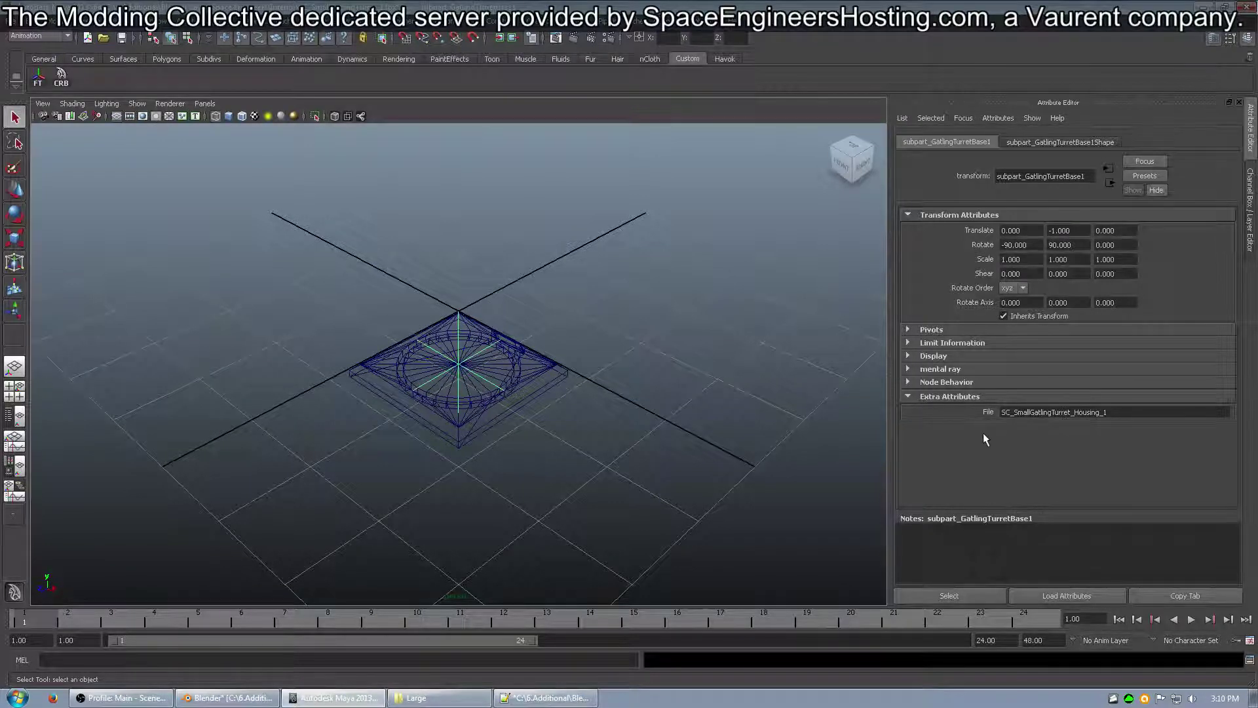
Step: Check the File attribute of subpart_GatlingTurretBase1 against the SC_SmallGatlingTurret_Housing_1 FBX and XML files in the Large folder
double_click(1124, 411)
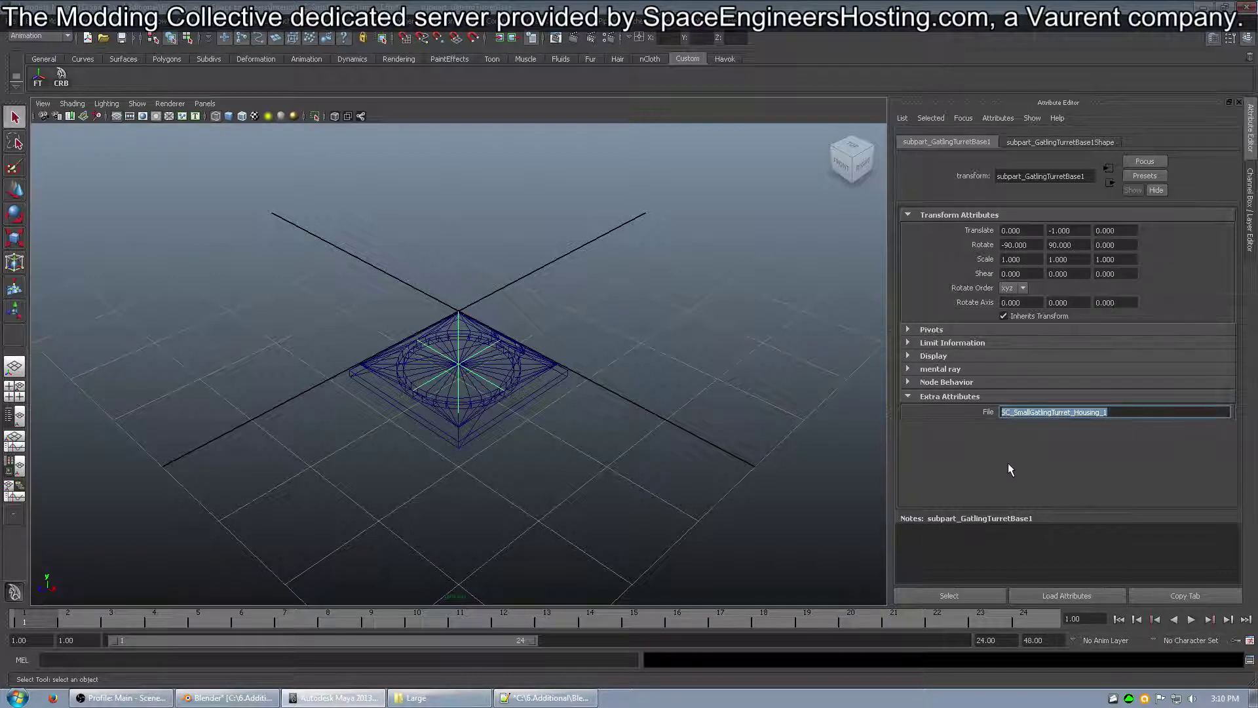
left_click(436, 697)
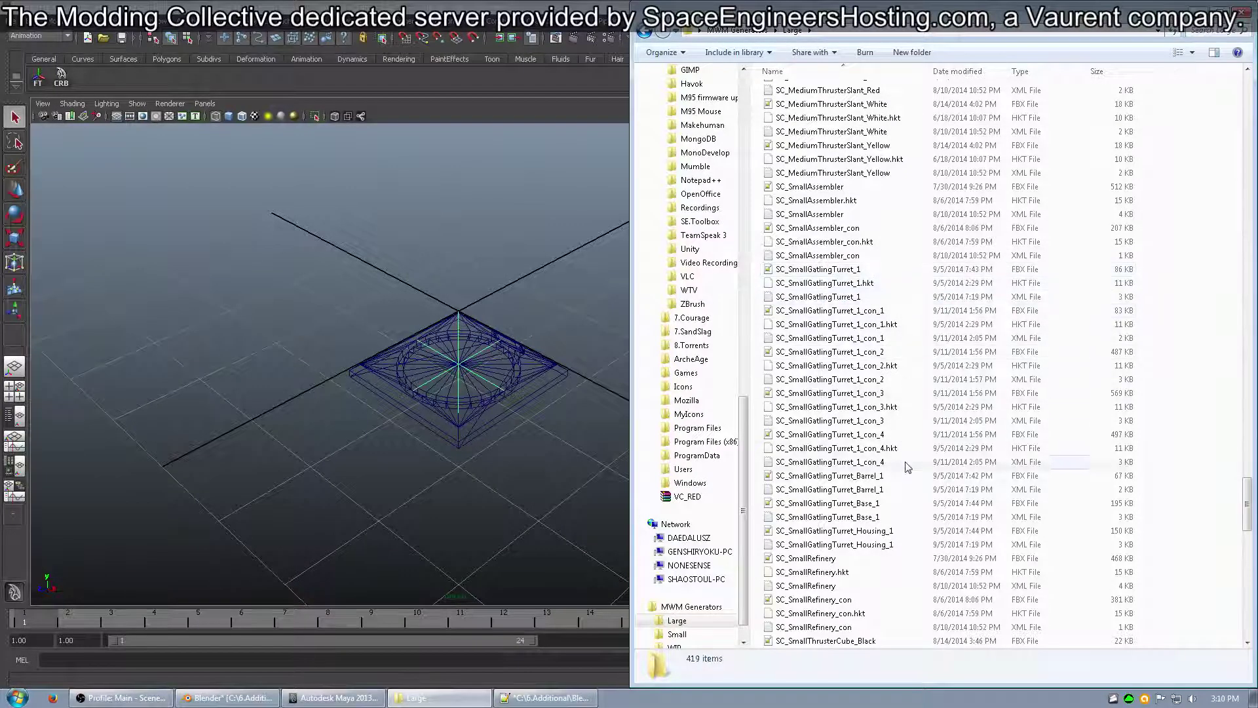
left_click(889, 531)
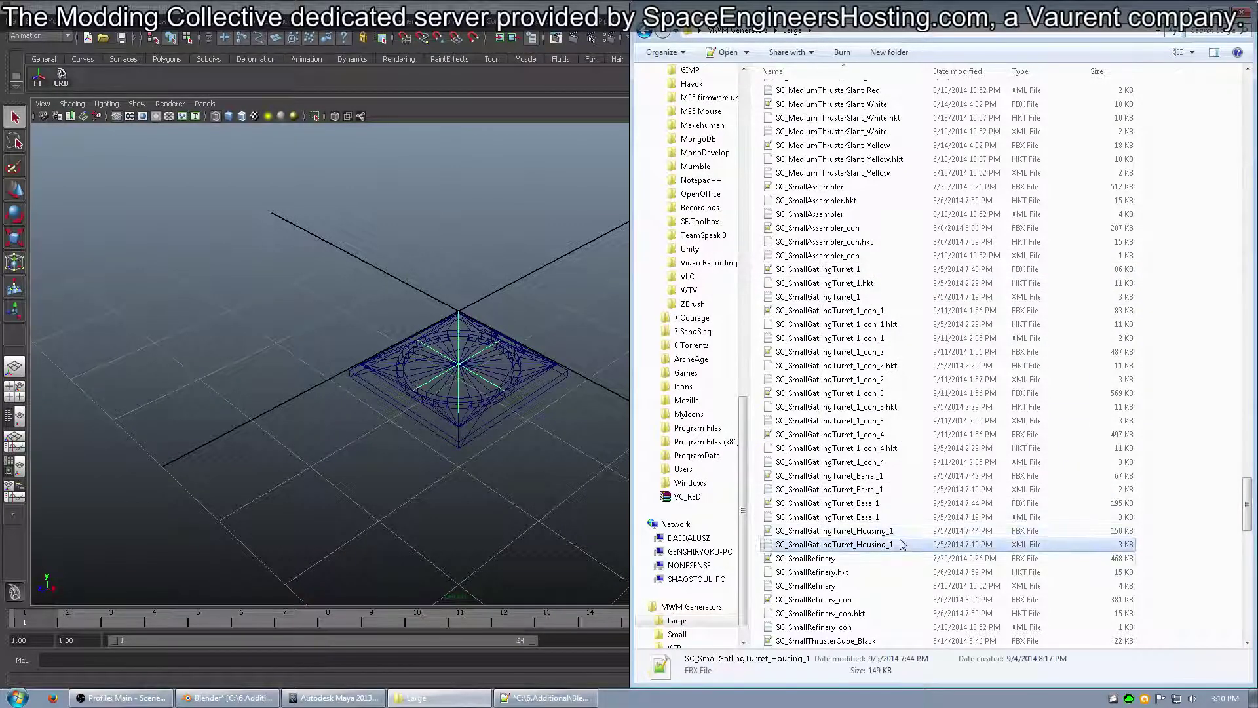
left_click(889, 545)
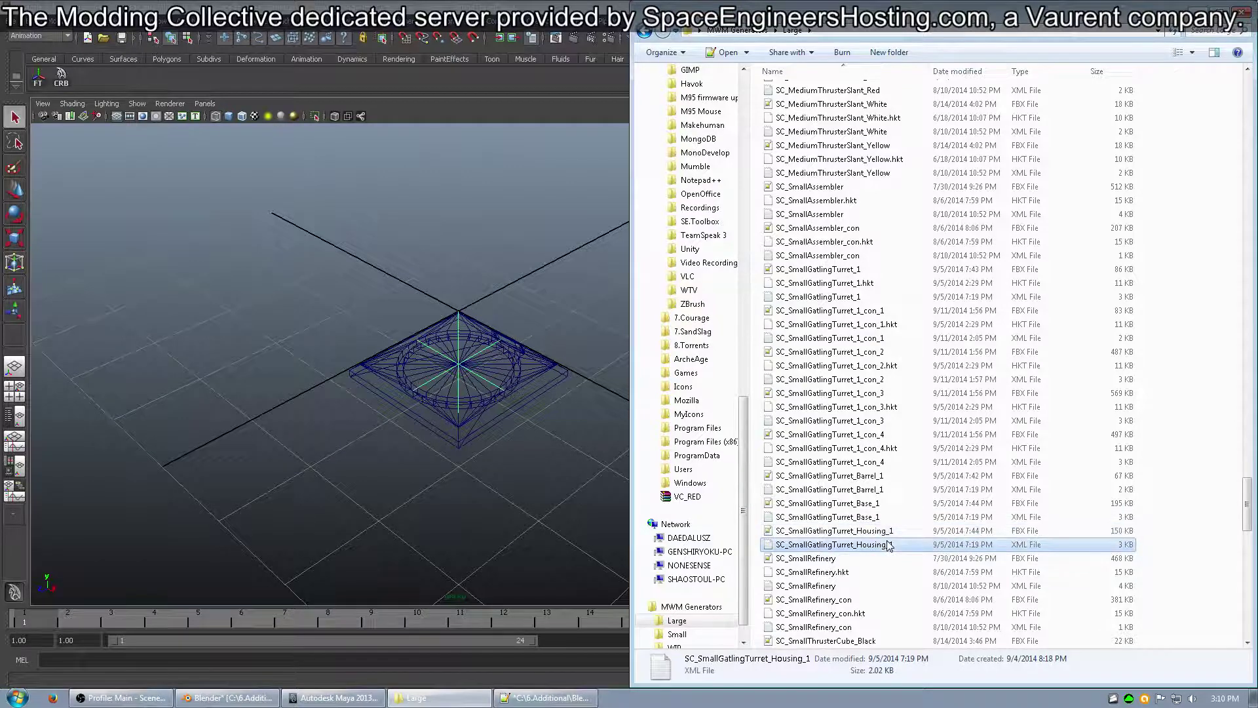
left_click(518, 425)
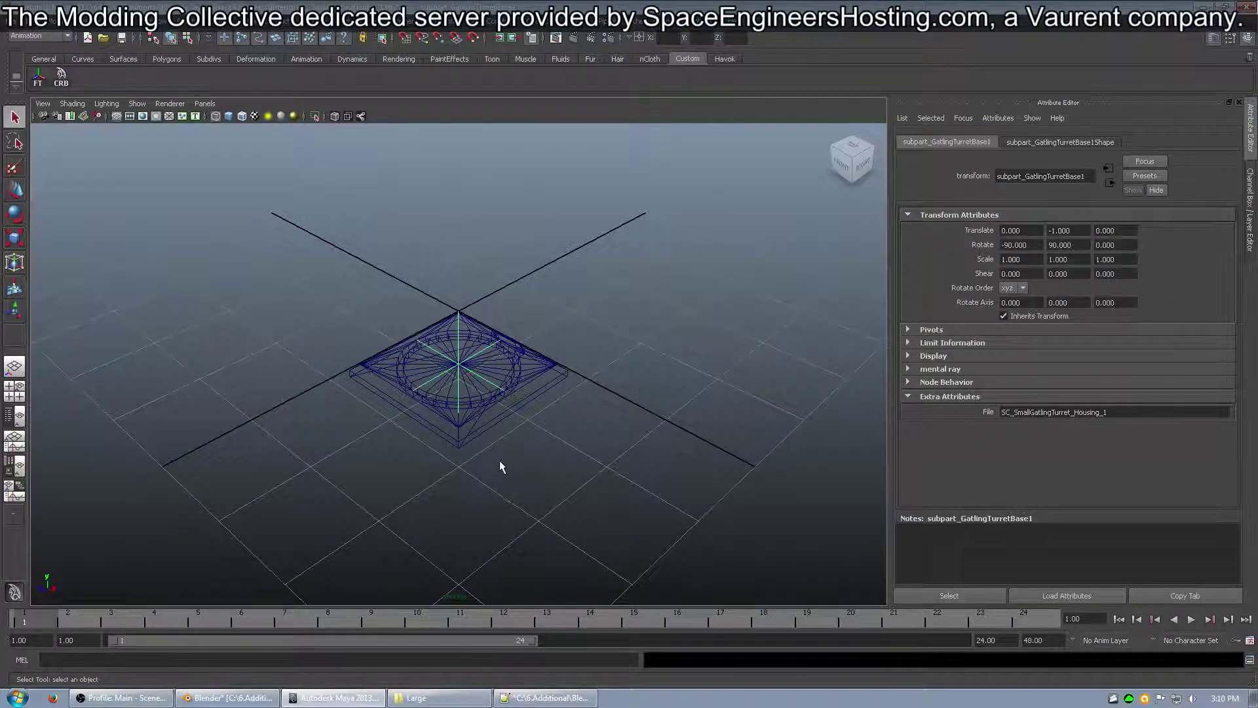
left_click(462, 701)
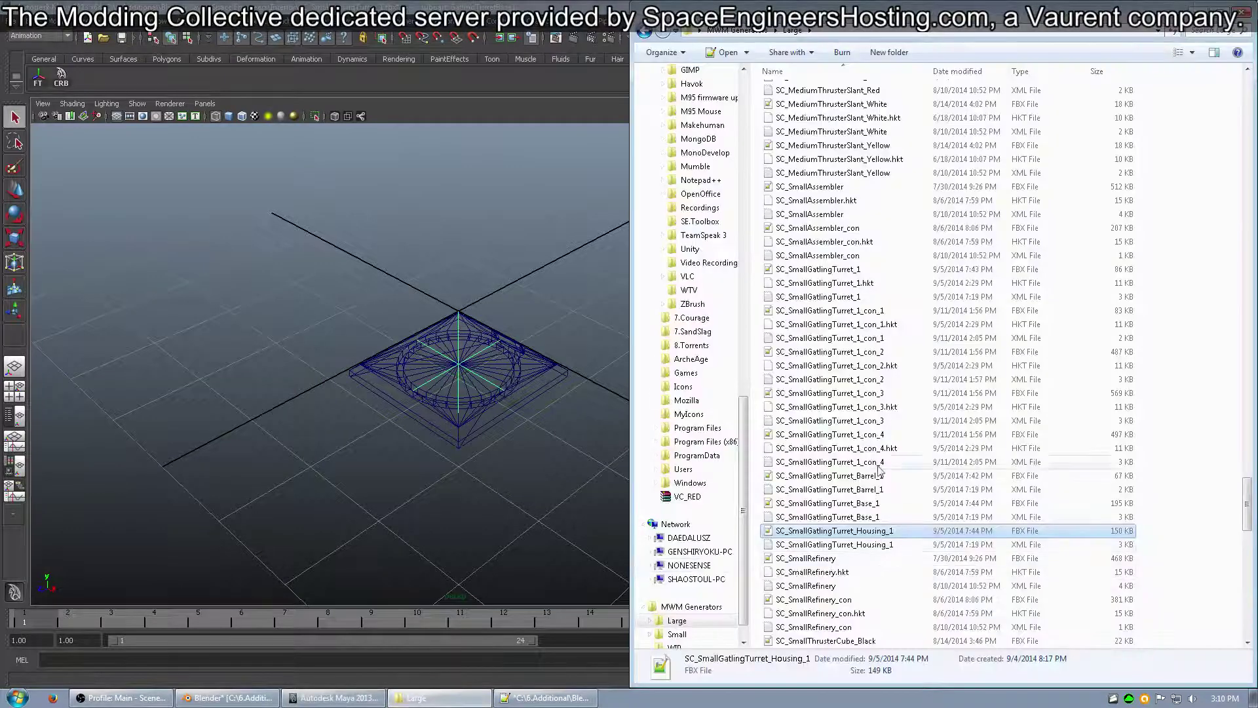
Step: Locate the SC_SmallGatlingTurret_1 FBX file in the Large folder and compare it with the turret base in Blender
left_click(818, 269)
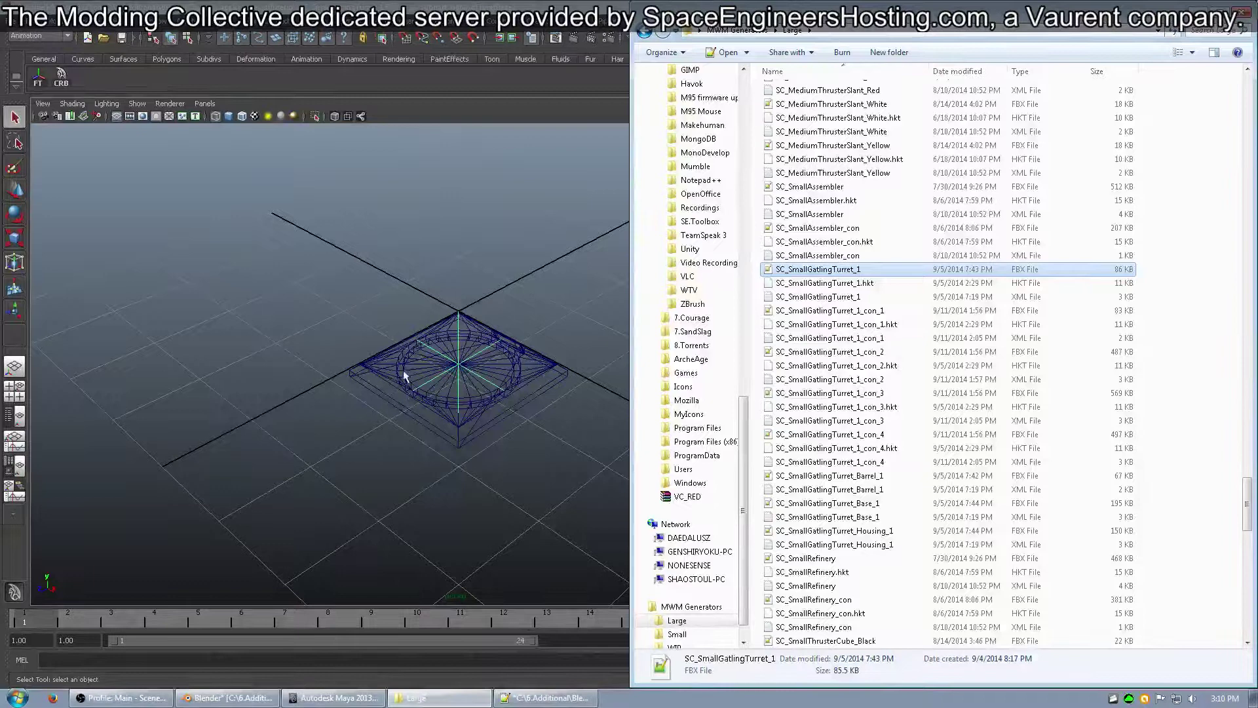
left_click(229, 698)
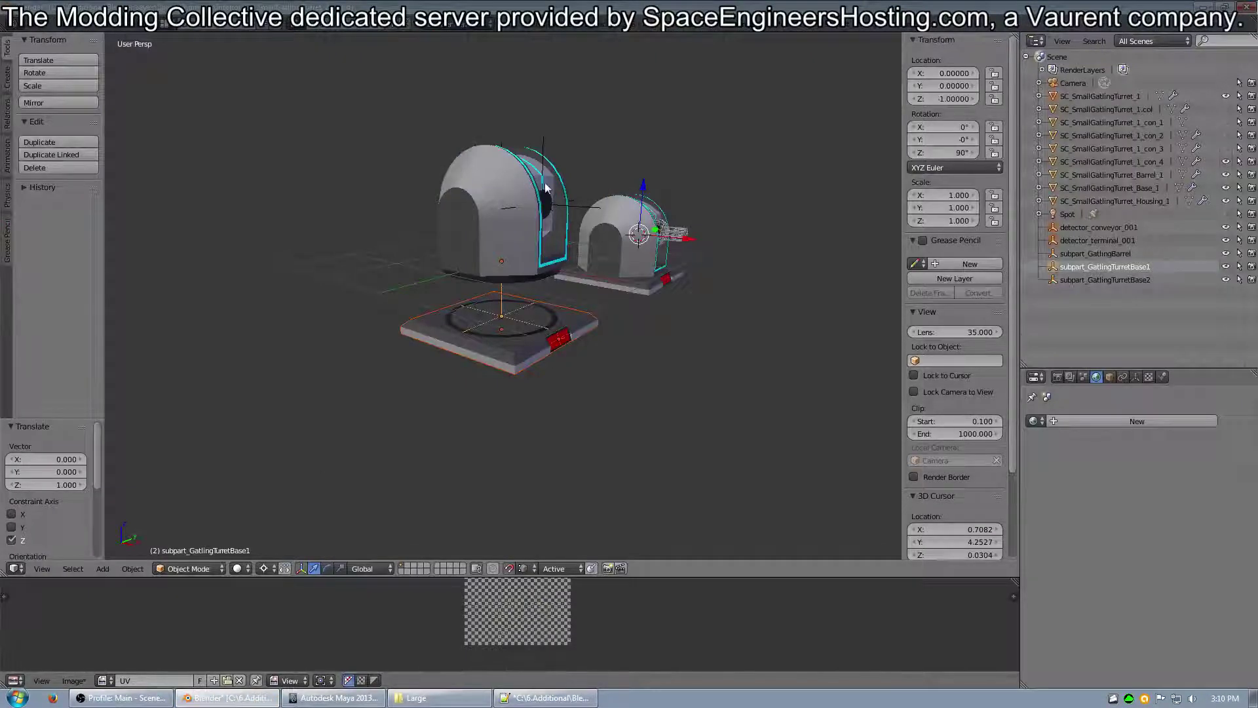
left_click(435, 695)
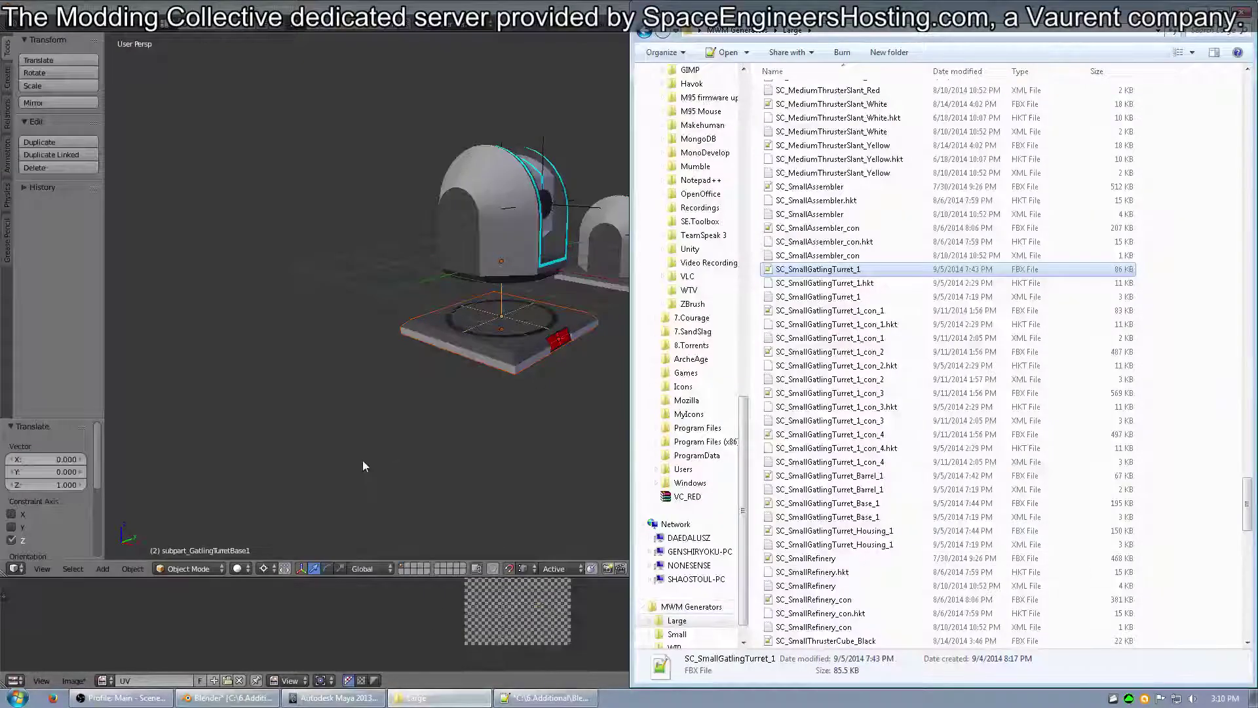
left_click(363, 461)
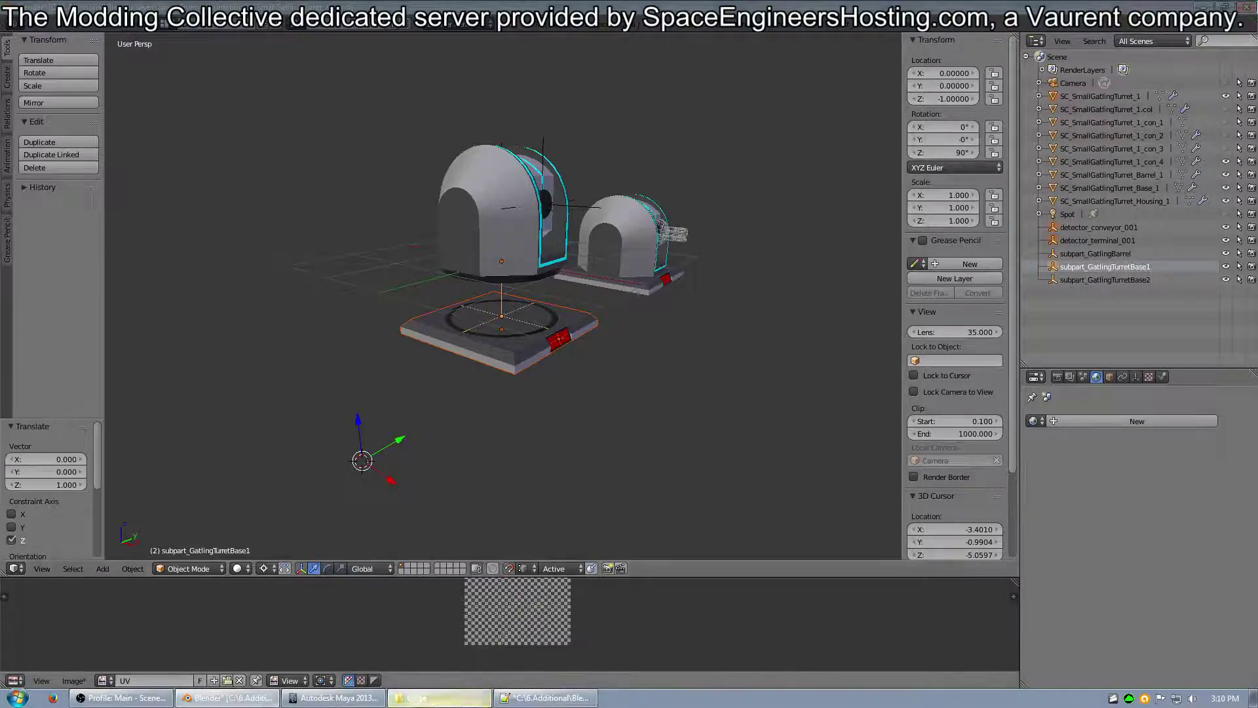
left_click(419, 697)
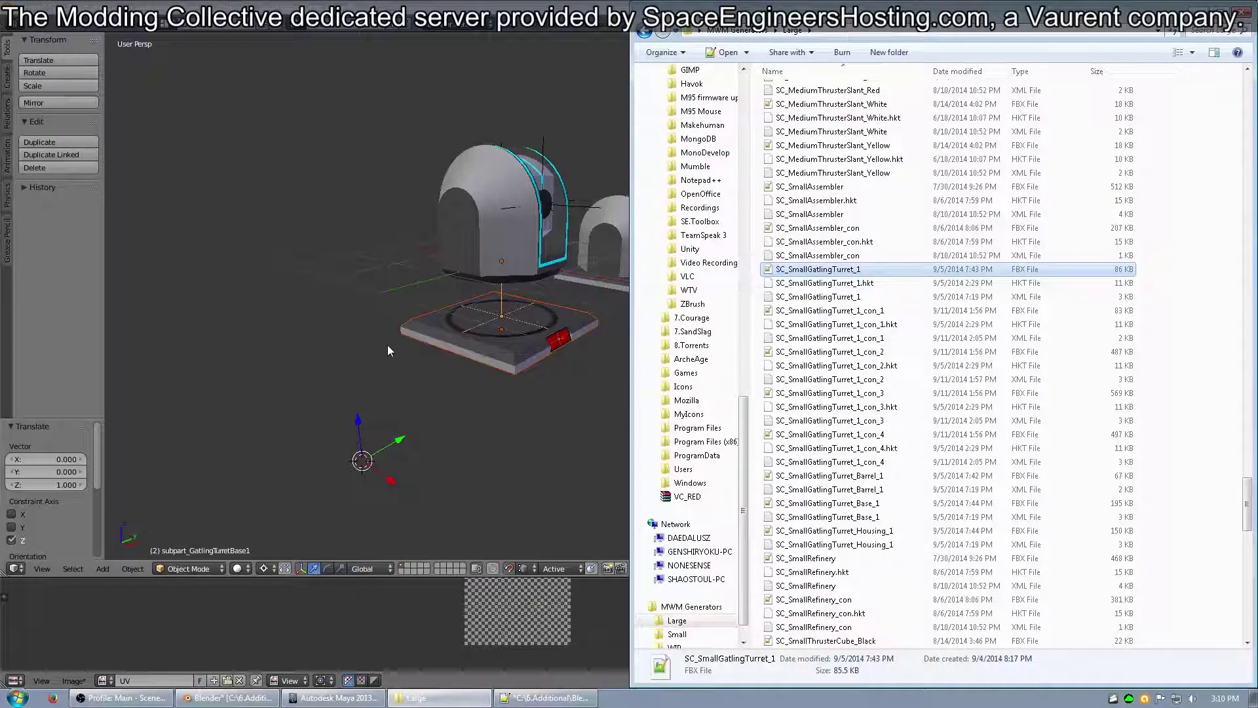
Step: Review the SC_SmallGatlingTurret_1_con_1, Housing_1, Base_1 and Barrel_1 files in the Large folder, and return to Blender
left_click(914, 338)
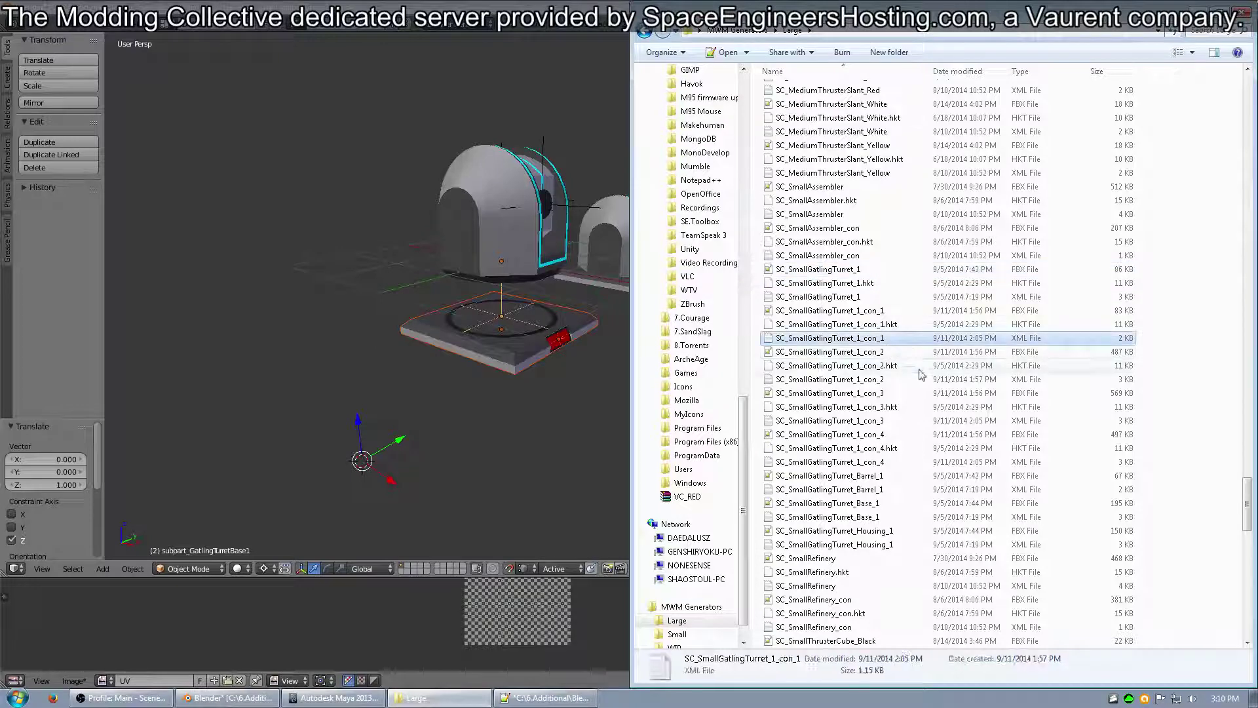
left_click(882, 531)
left_click(880, 502)
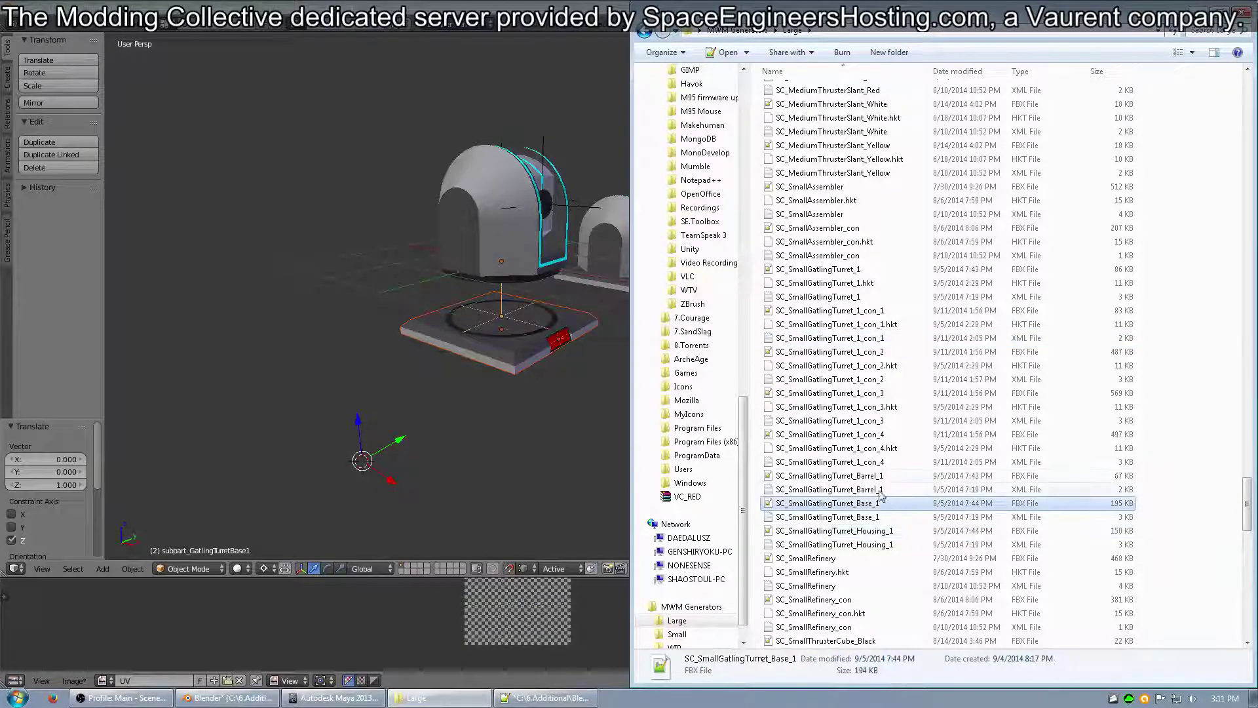
left_click(880, 476)
left_click(880, 490)
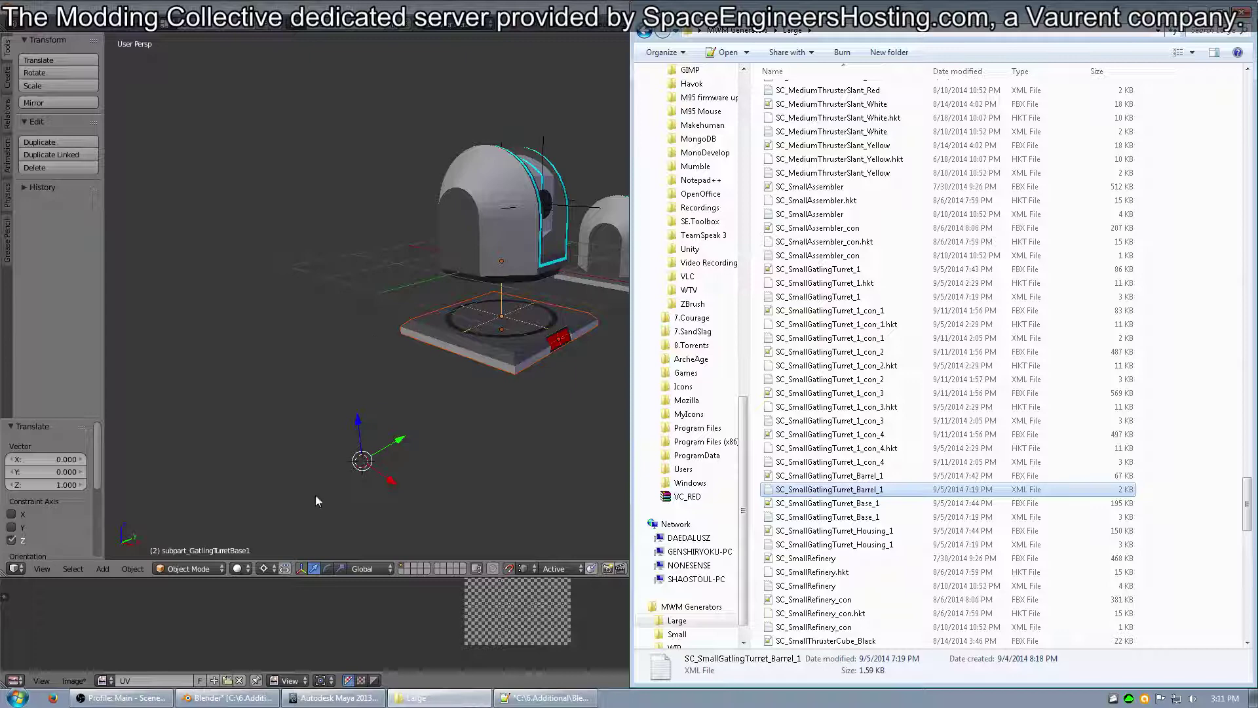
left_click(368, 422)
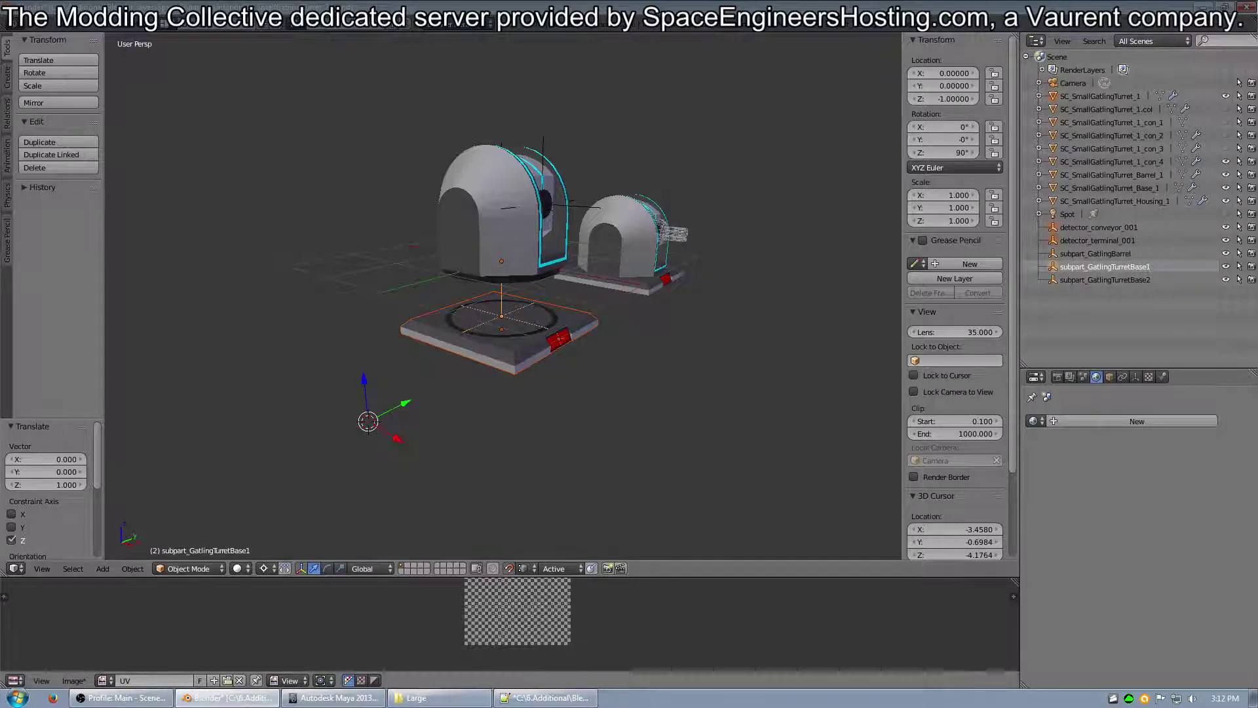
Step: Minimise the open windows to reach the desktop and move the MWM Generators folder into the empty area below the Archeage shortcut
left_click(580, 700)
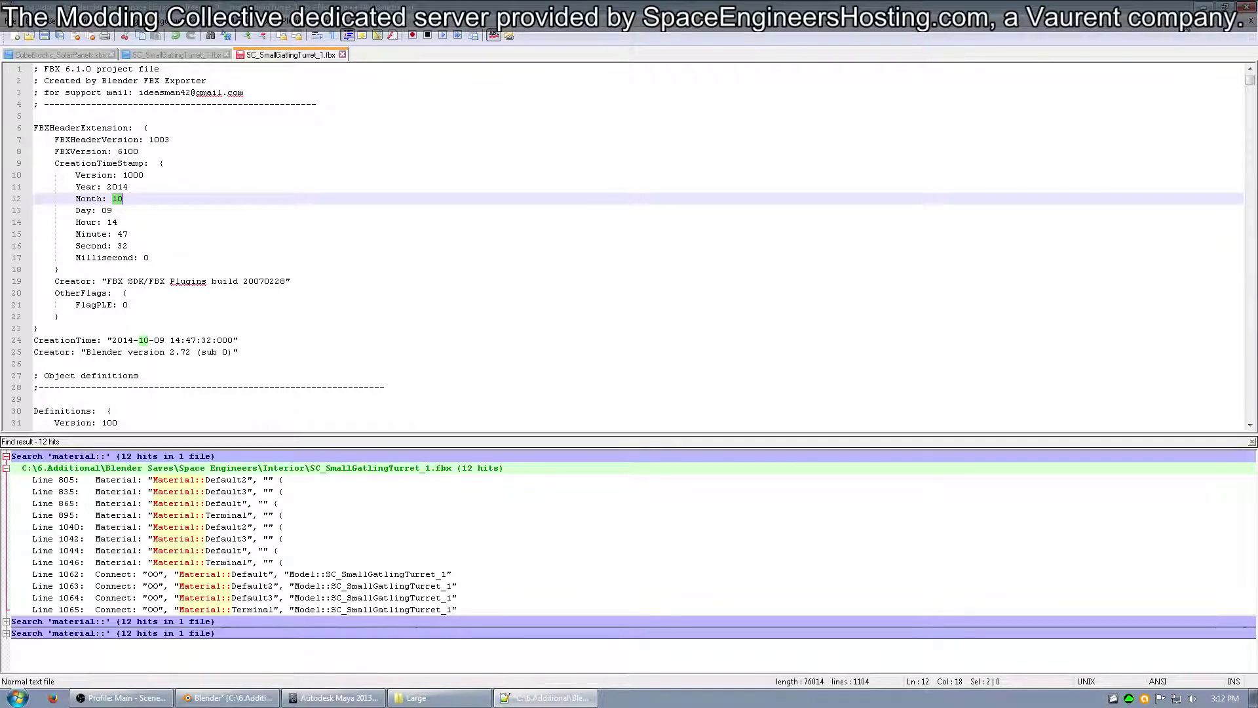
left_click(1204, 6)
left_click(1204, 6)
left_click(1204, 6)
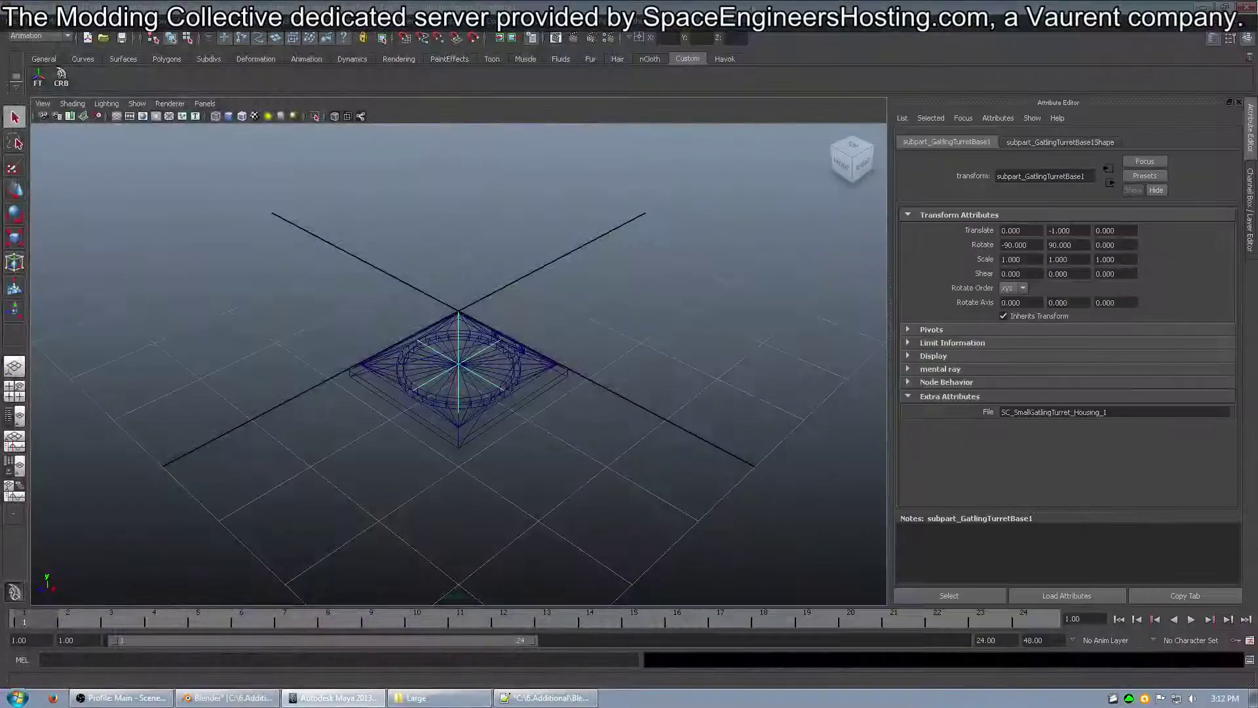
left_click(1204, 6)
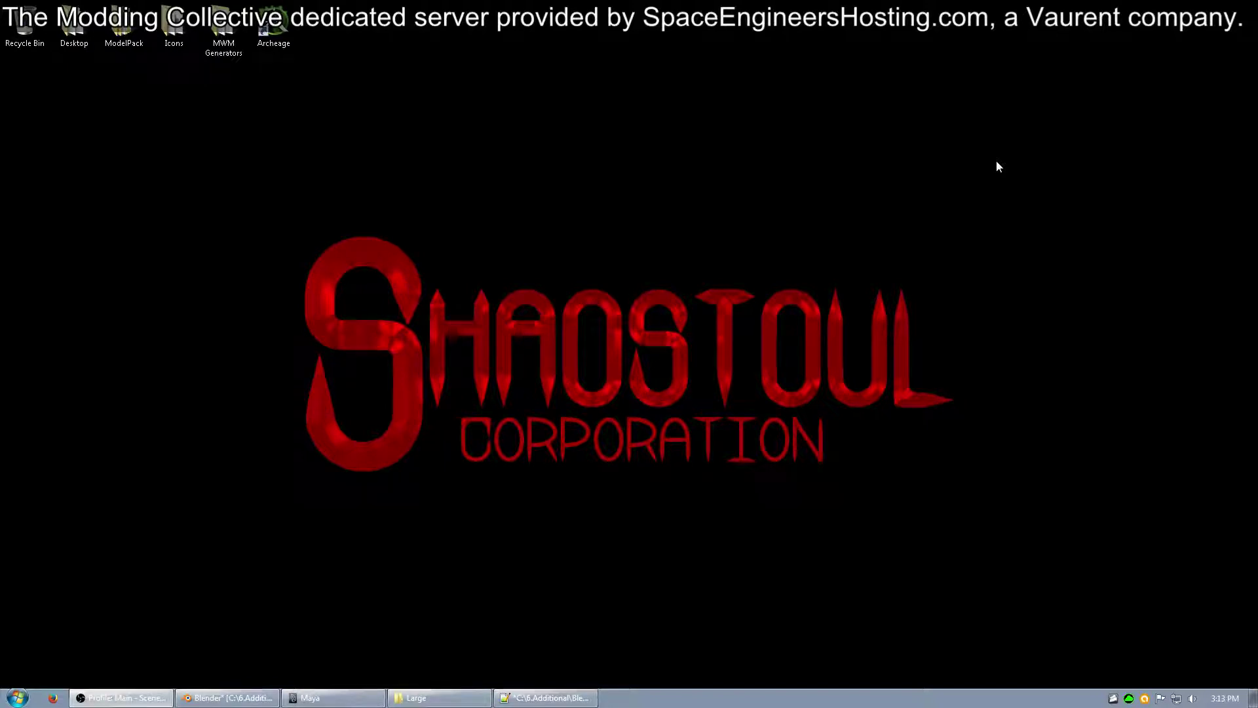
left_click_drag(248, 44, 298, 251)
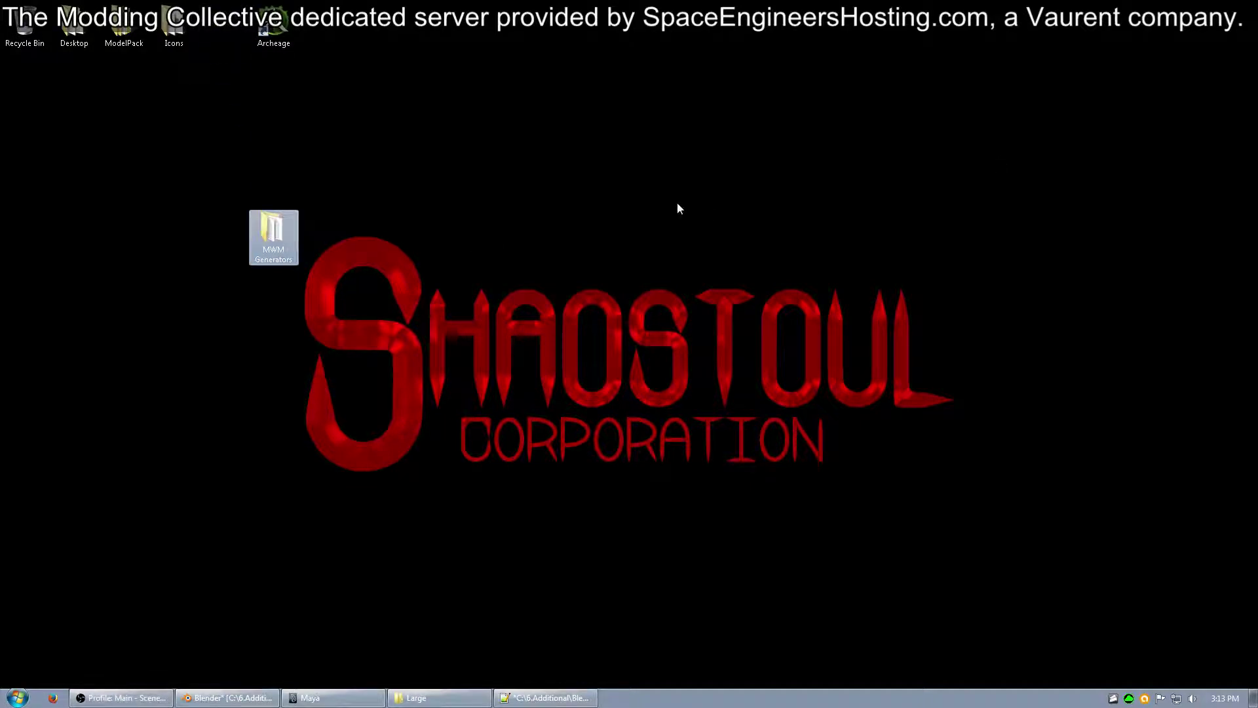